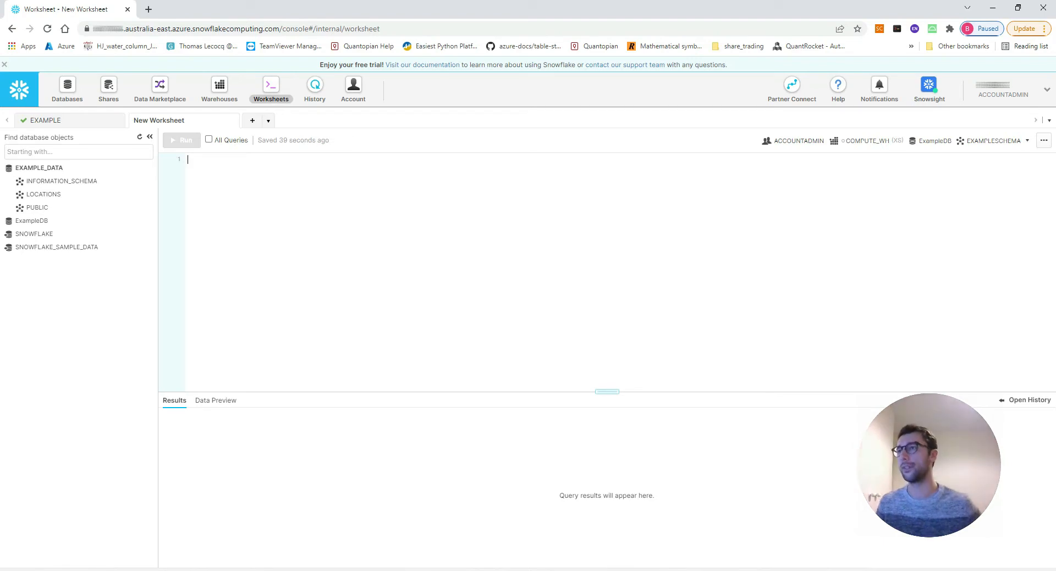
Look up the ODBC Driver download in the Snowflake downloads list, and close the list.
left_click(839, 99)
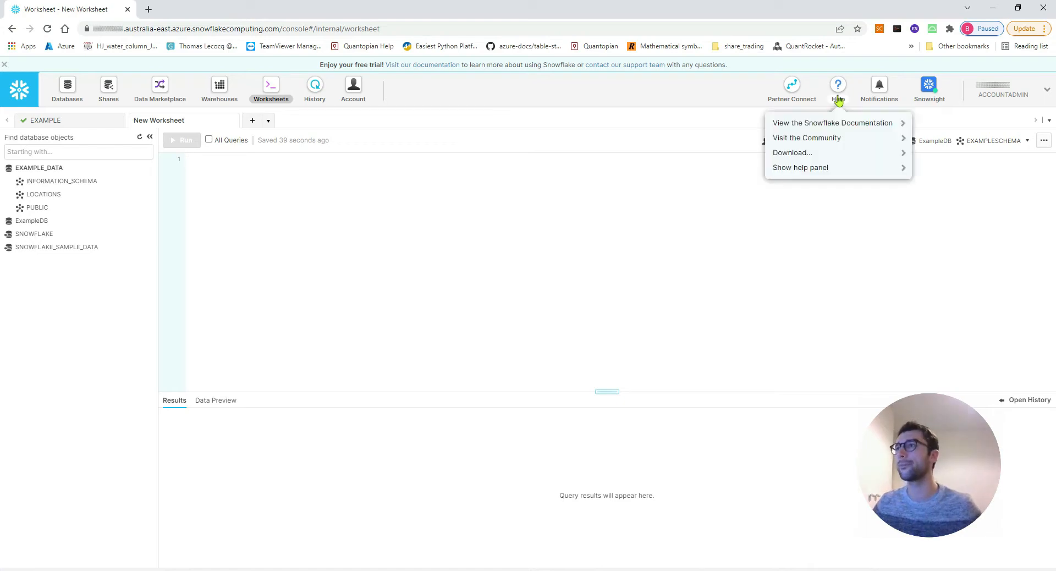
left_click(827, 158)
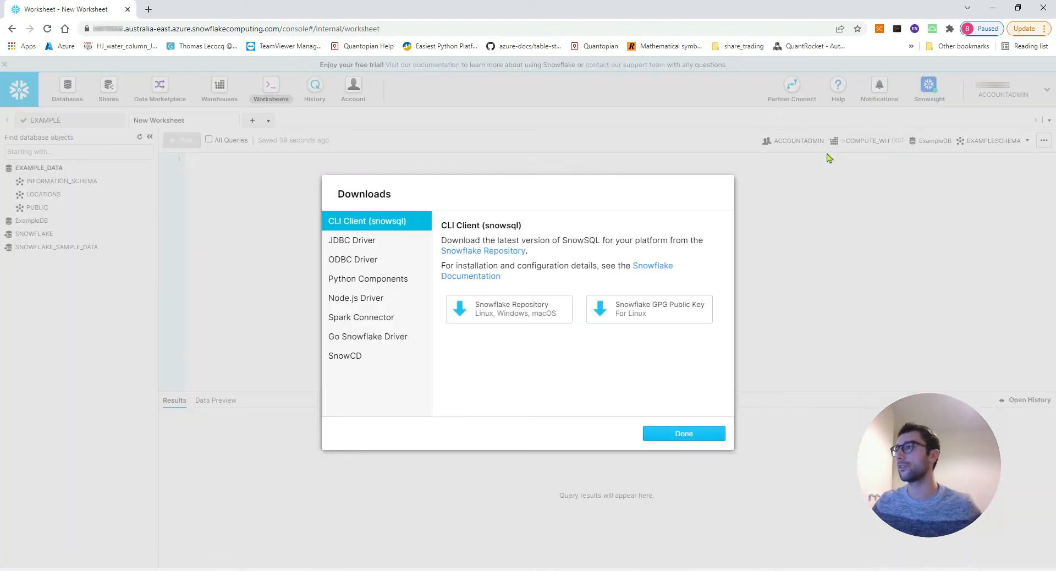
left_click(395, 264)
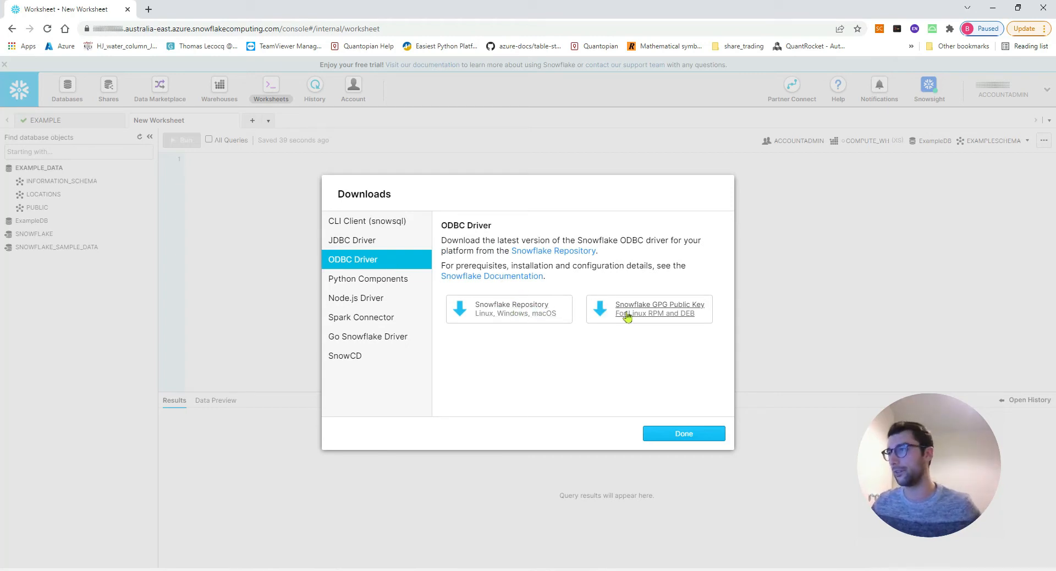
left_click(680, 432)
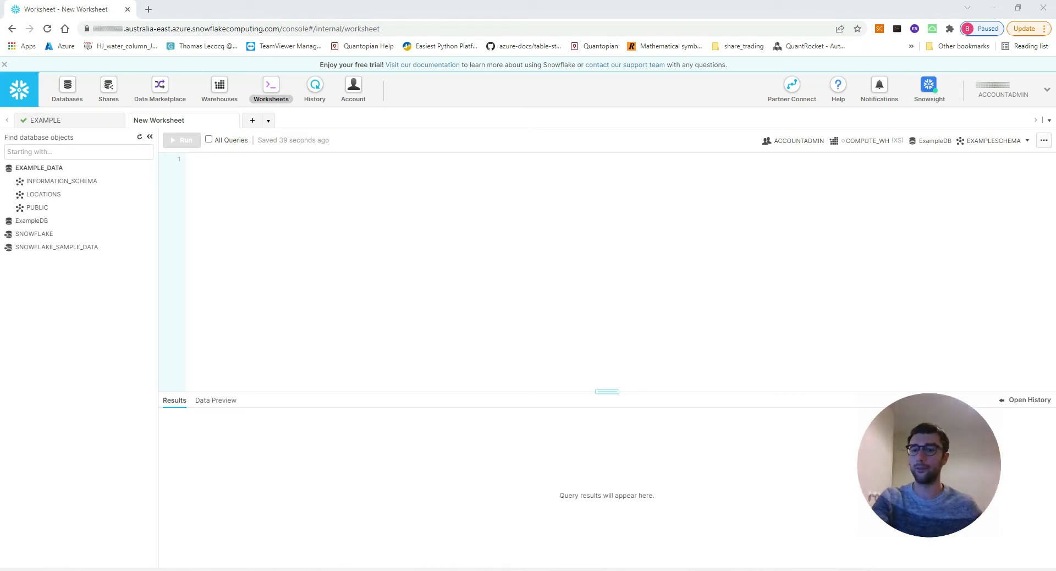
Create the table "EXAMPLE_DATA"."LOCATIONS"."GIS_EXAMPLE" with a varchar column name and a geography column location by running a create table query.
left_click(606, 217)
type("create table \"EXAMPLE_DATA\".\"LOCATIONS\".\"GIS_EXAMPLE\" (name varchar, location geography);")
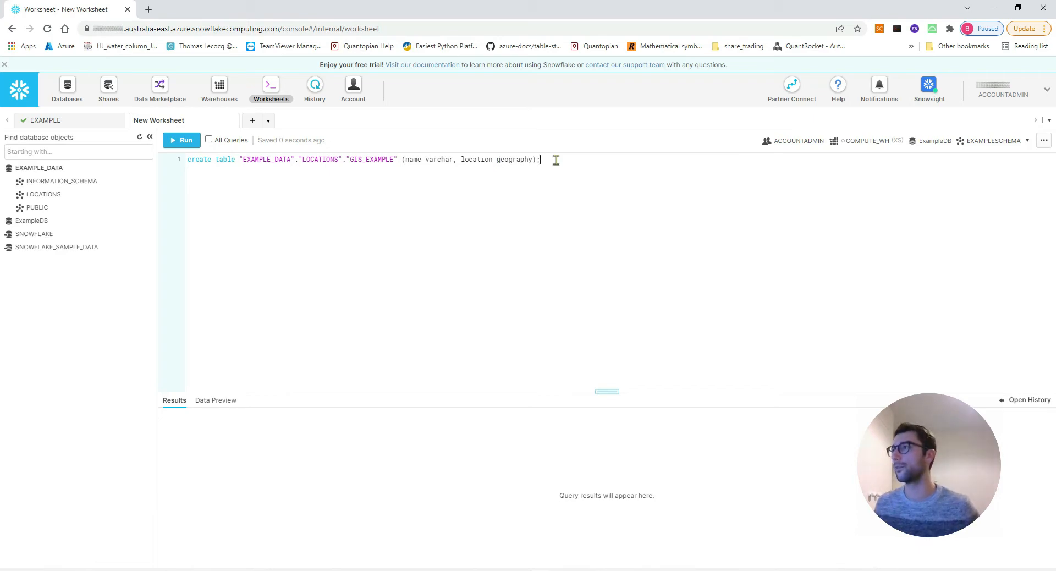
key("ctrl+a")
left_click(182, 140)
left_click(634, 379)
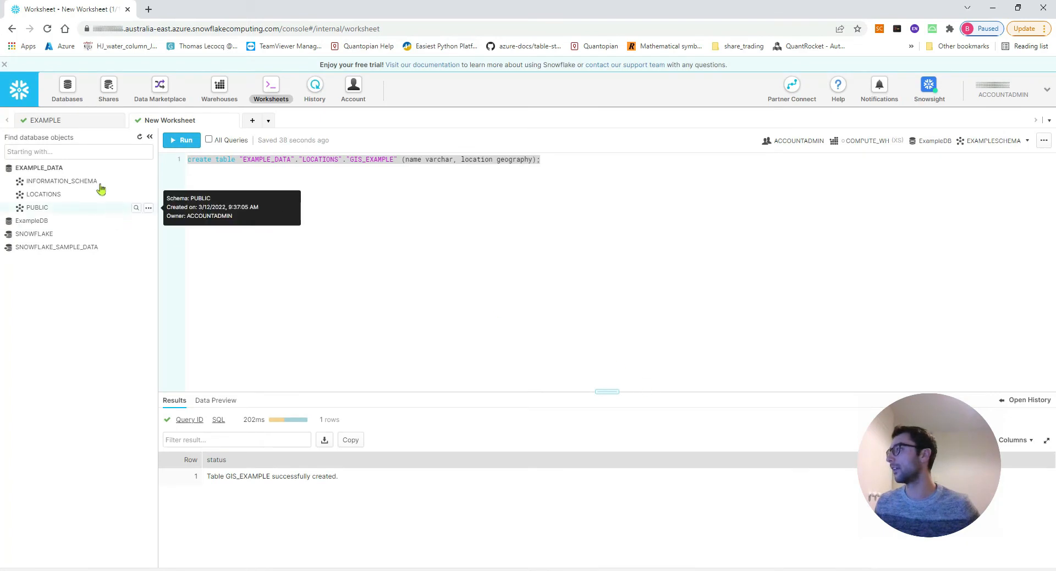
Preview the data of the GIS_EXAMPLE table in the LOCATIONS schema.
left_click(63, 197)
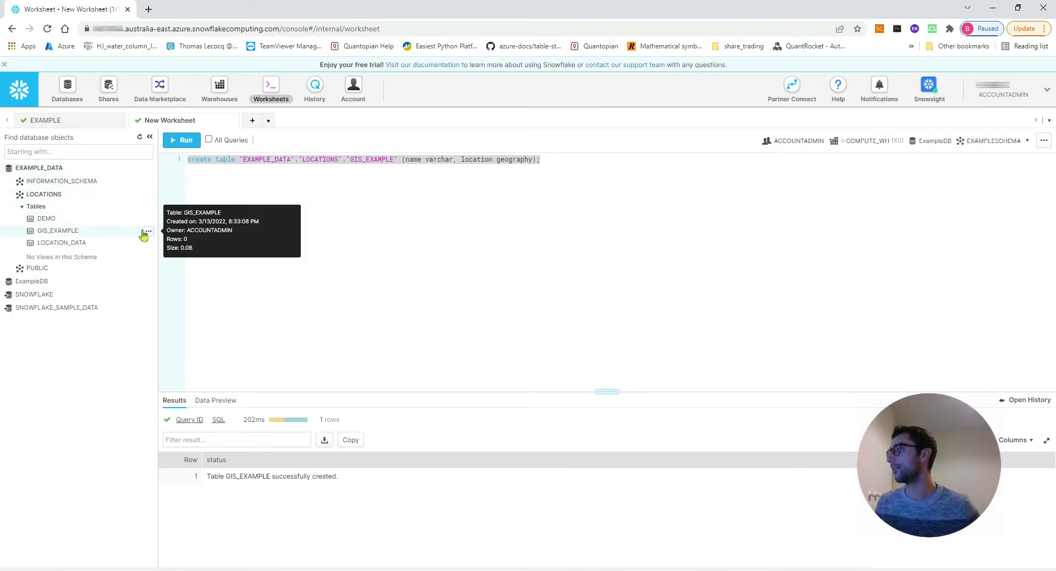
left_click(148, 231)
left_click(133, 247)
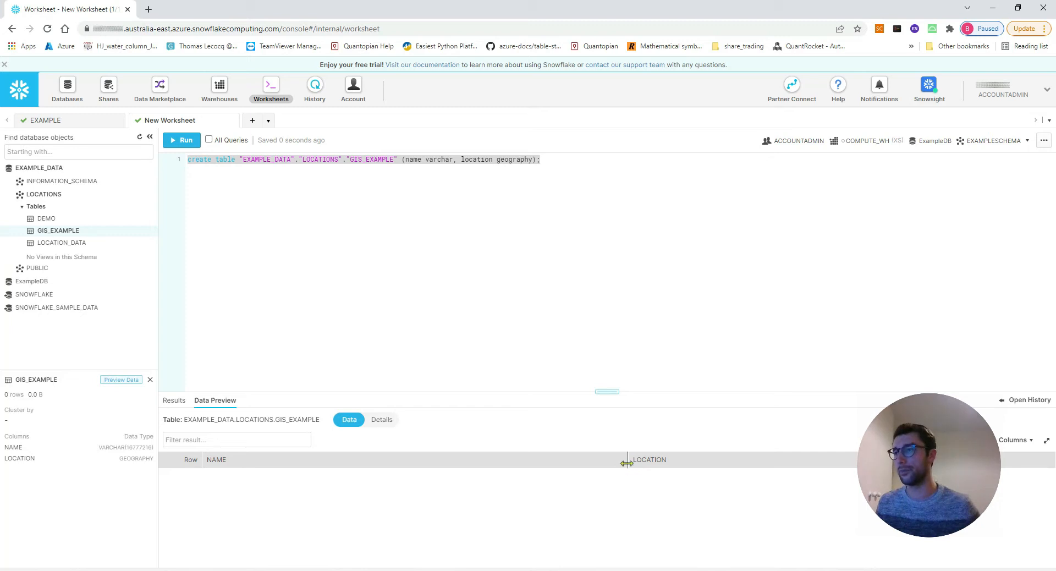
Below the create statement, add an insert into GIS_EXAMPLE with rows ('A', 'POINT(172.3 -41.2)') and ('B', 'POINT(173.4 -42.5)').
left_click(571, 159)
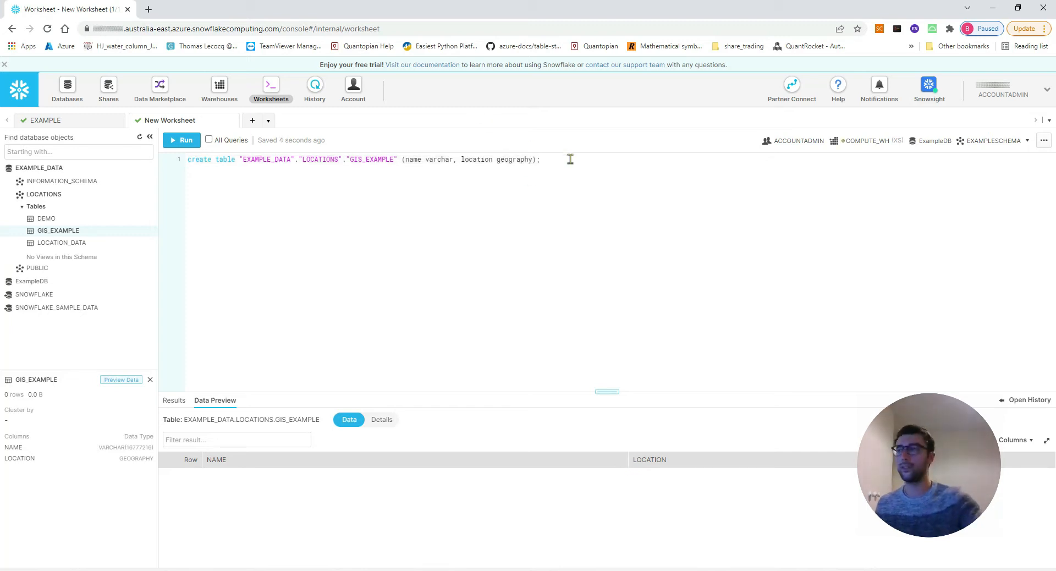
key("Return")
key("Return")
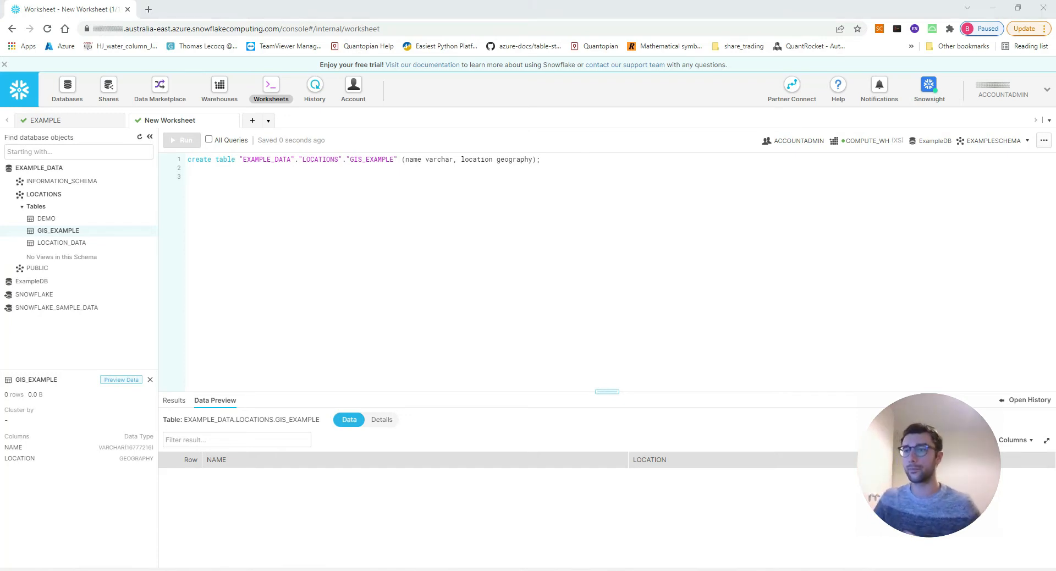
left_click(478, 224)
type("insert into \"EXAMPLE_DATA\".\"LOCATIONS\".\"GIS_EXAMPLE\" (name, location) values     ('A', 'POINT(172.3 -41.2)'),     ('B', 'POINT(173.4 -42.5)');")
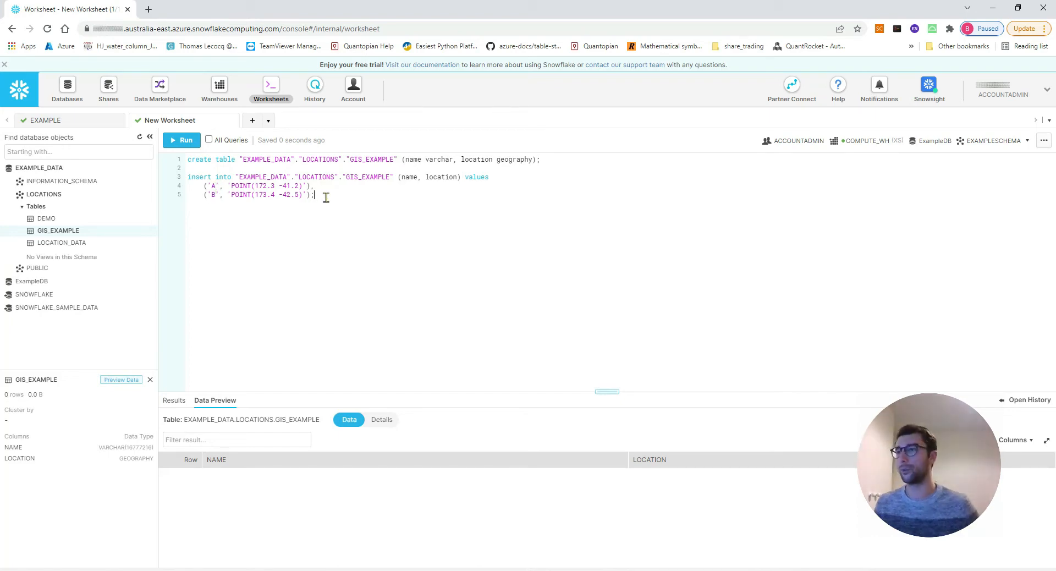
Run only the insert statement and preview the GIS_EXAMPLE table's data.
left_click_drag(326, 197, 188, 175)
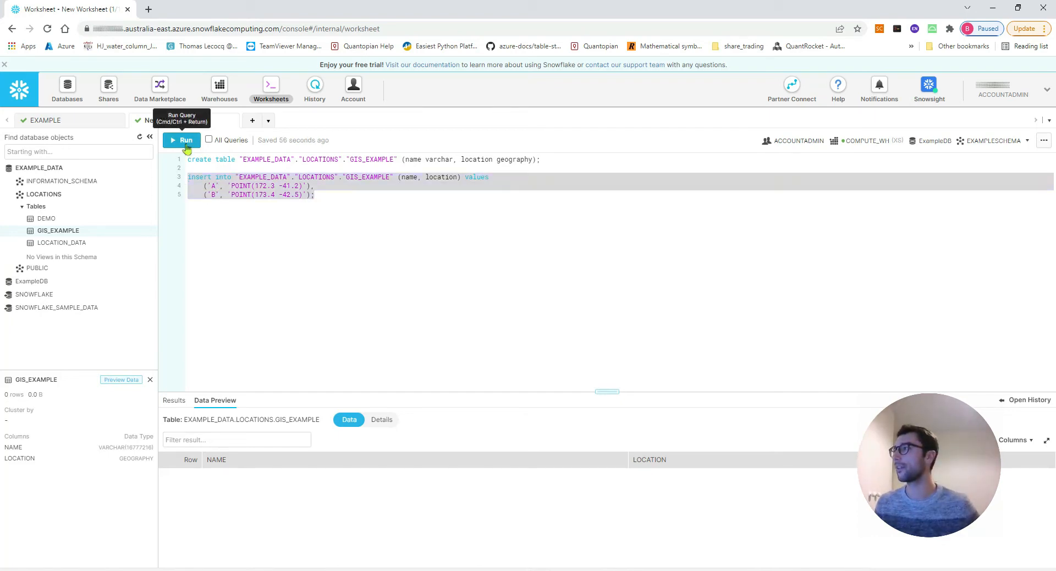
left_click(185, 140)
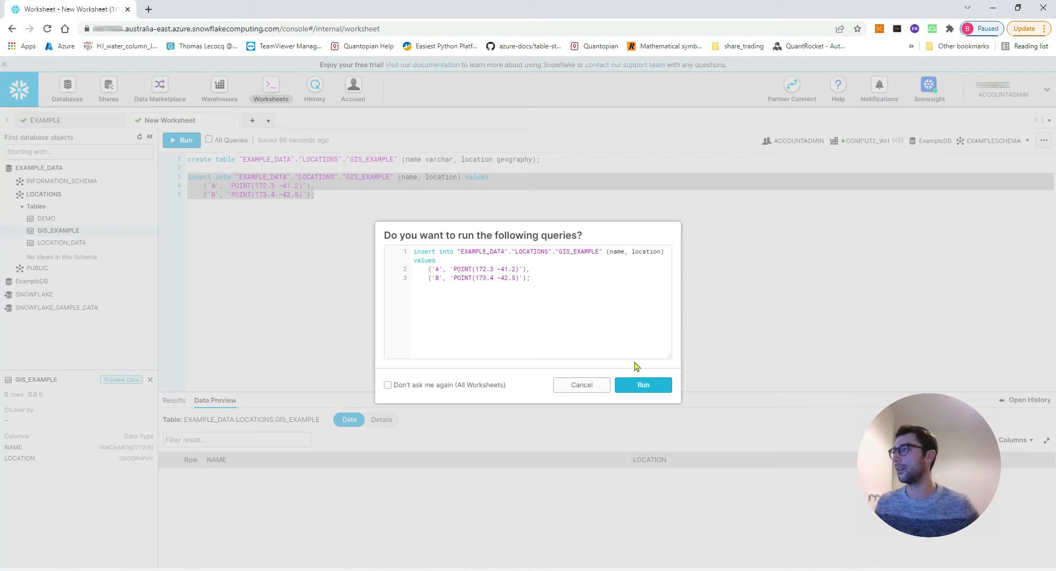
left_click(639, 384)
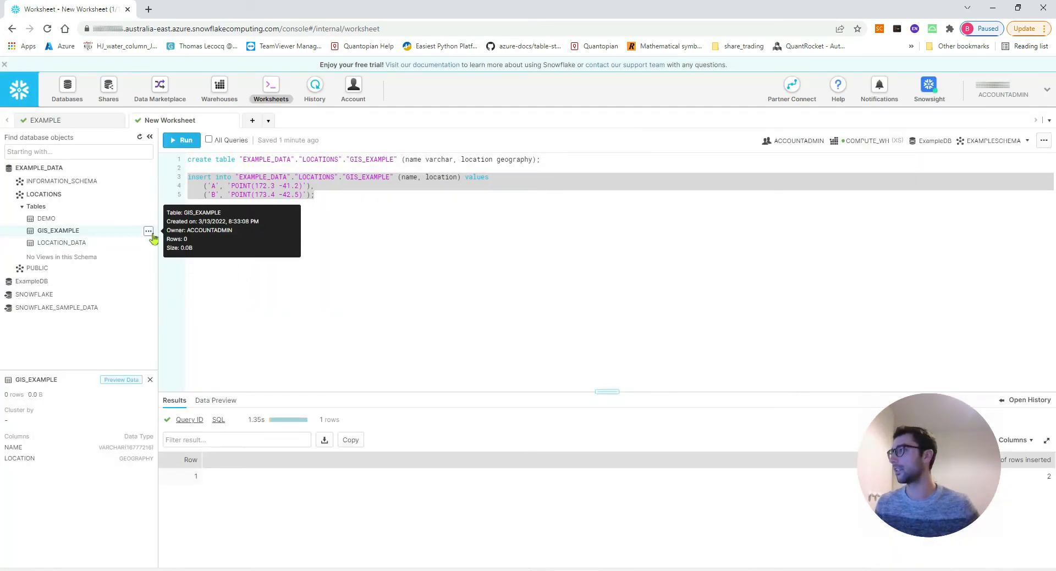
left_click(150, 232)
left_click(127, 247)
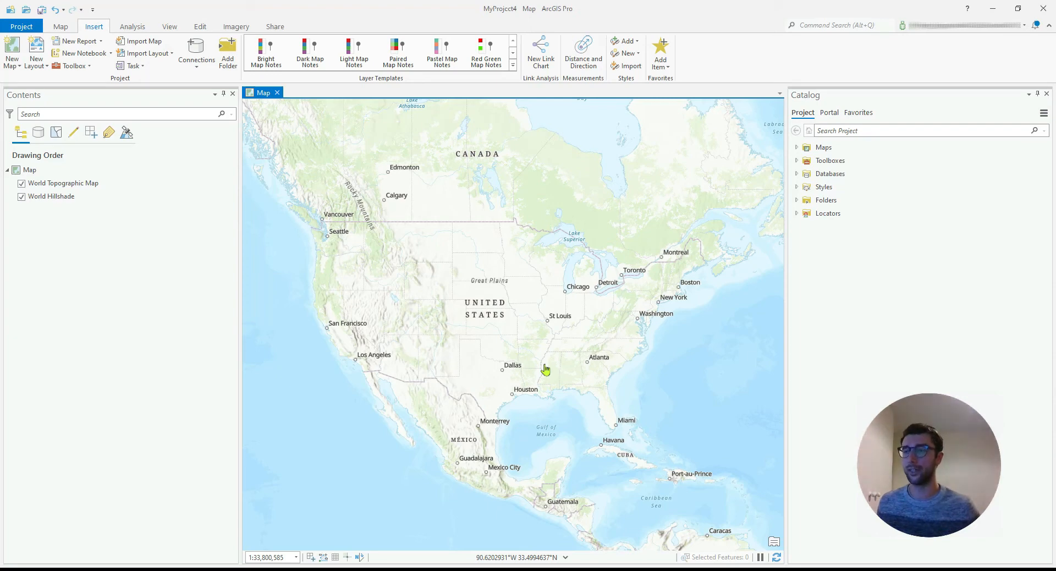
In the ArcGIS Pro map, start a new query layer and a new database connection with Snowflake as the platform.
left_click(61, 27)
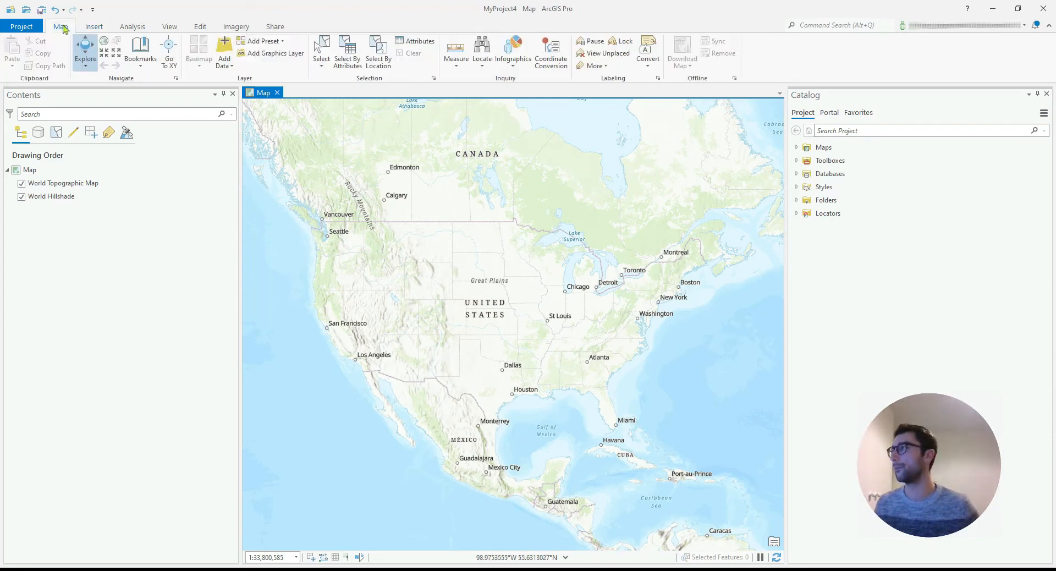
left_click(226, 67)
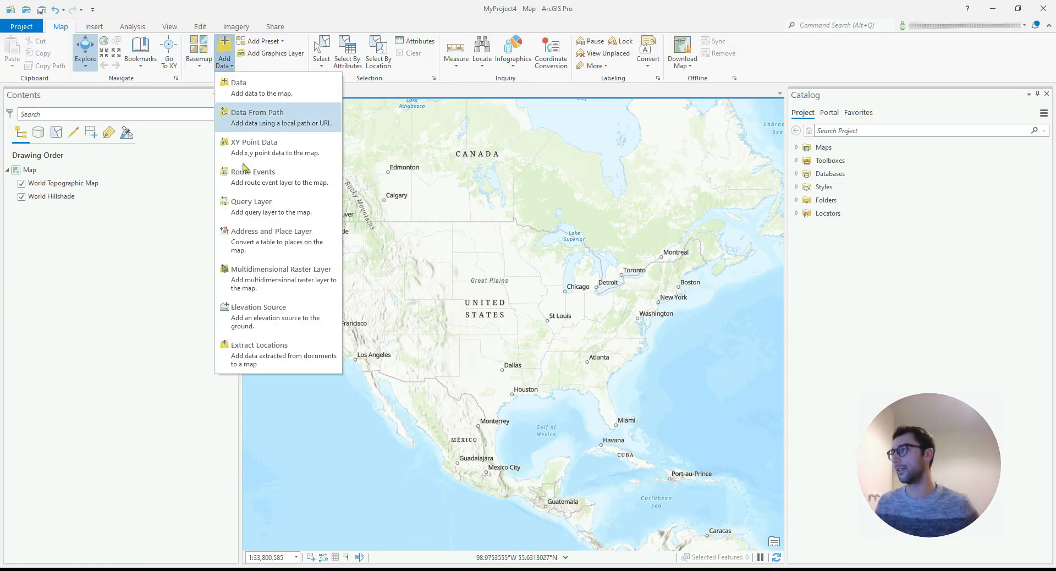
left_click(256, 211)
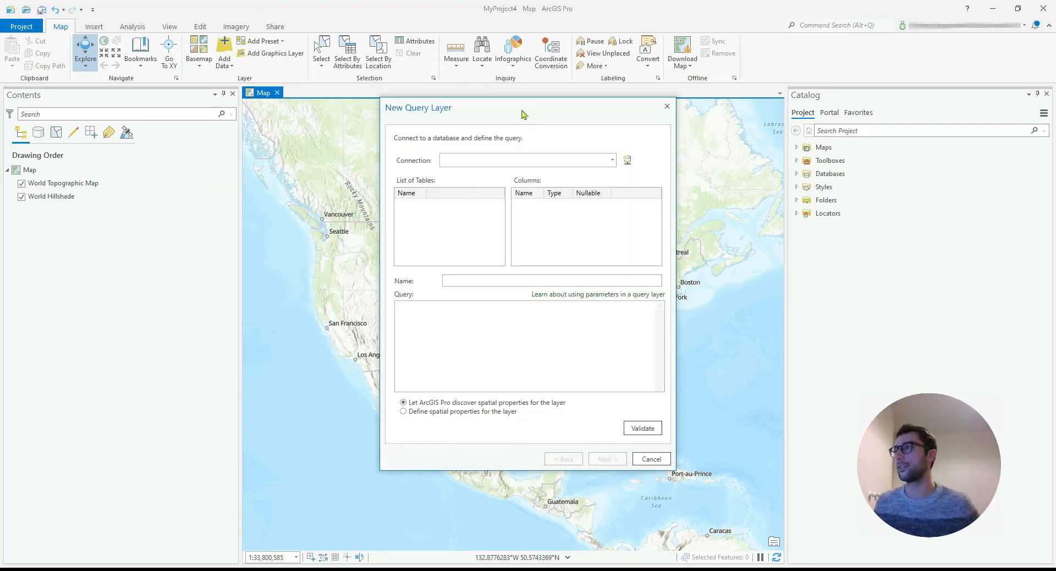
left_click_drag(522, 110, 521, 115)
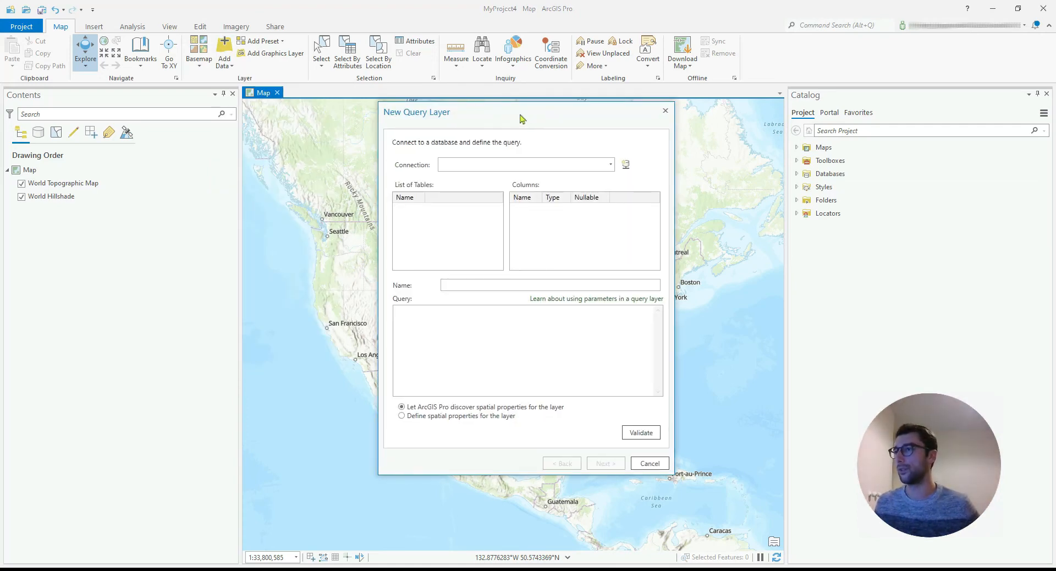
left_click(626, 166)
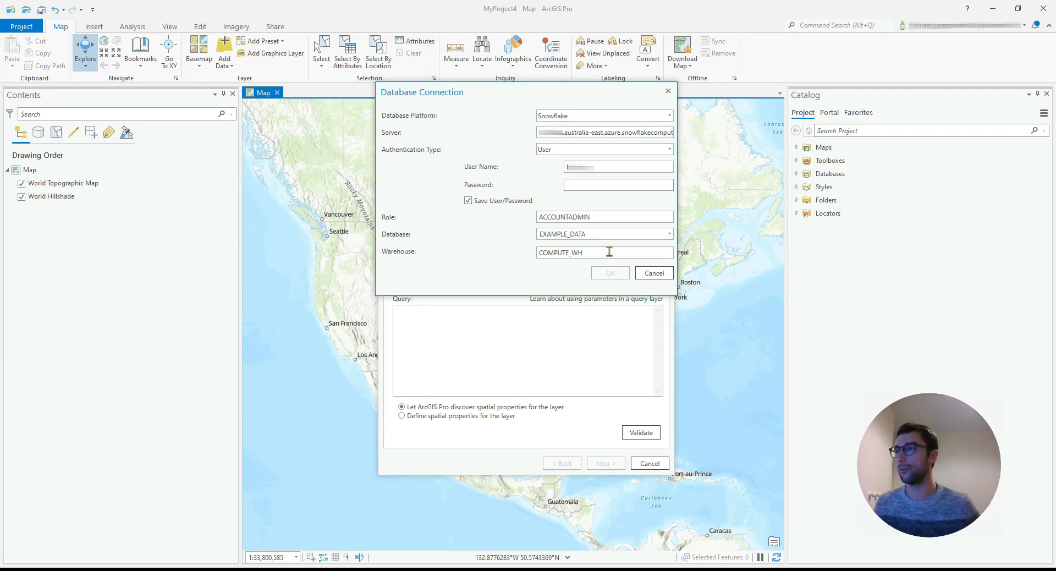
left_click(669, 116)
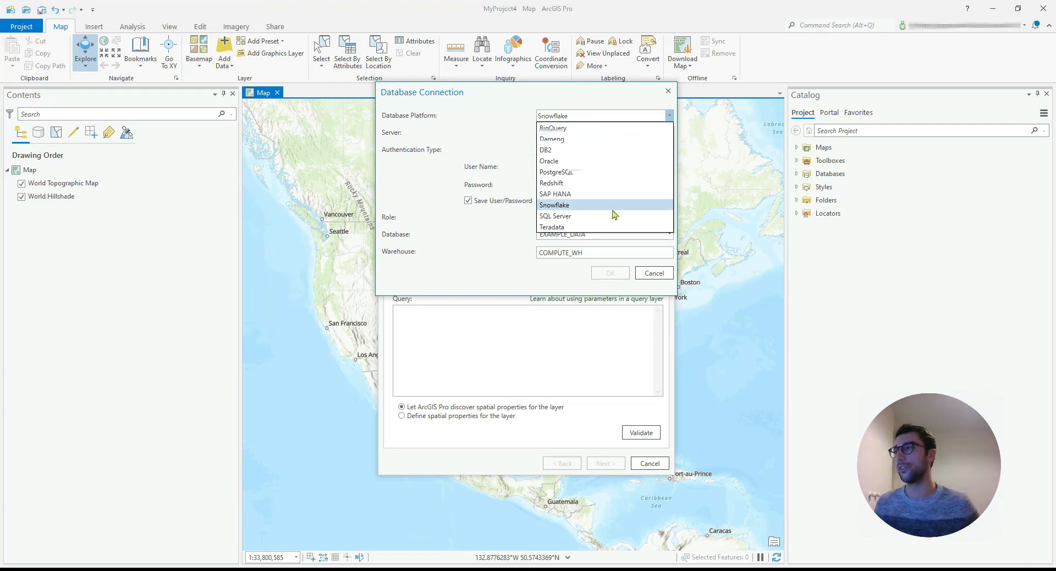
left_click(615, 205)
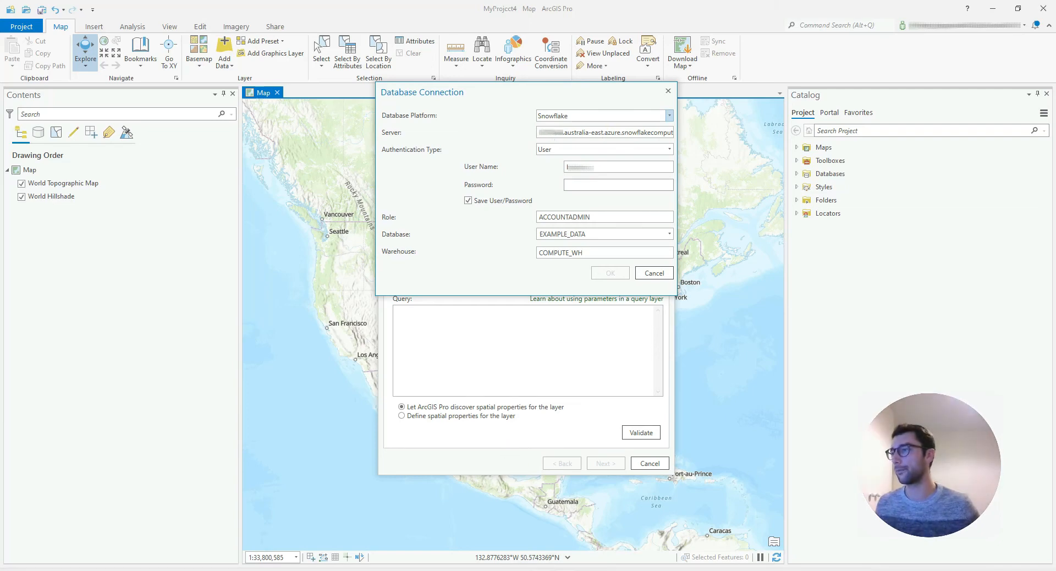
Switch to the Snowflake worksheet to examine which part of its web address is the server name, and return to ArcGIS Pro.
left_click(563, 548)
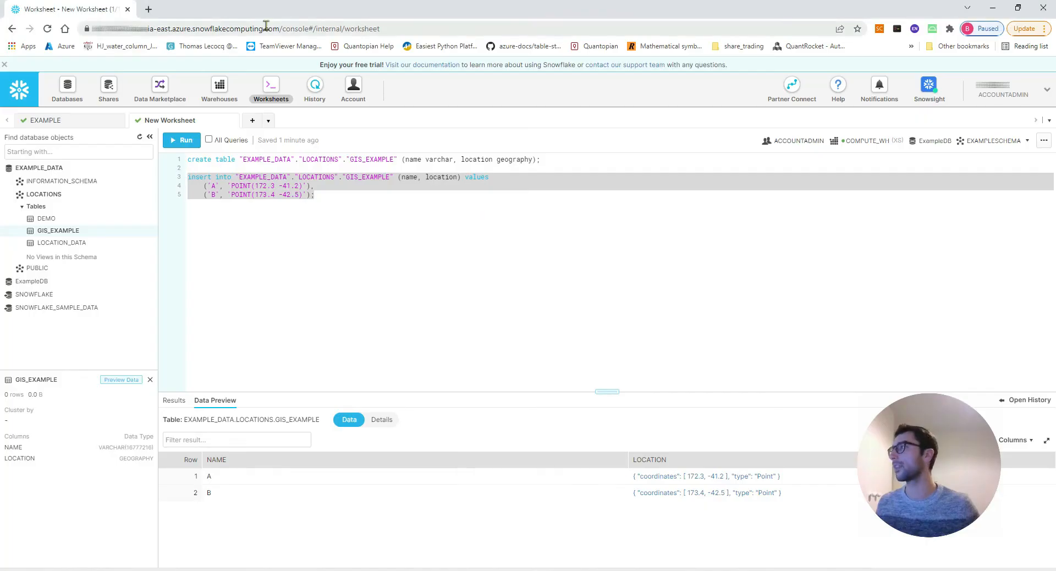
left_click(117, 30)
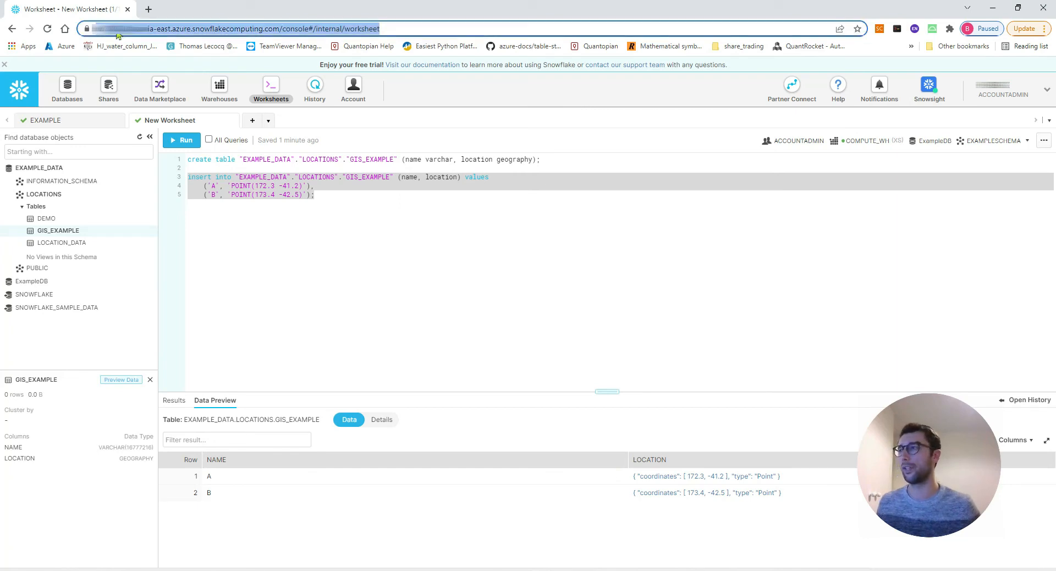
left_click(144, 30)
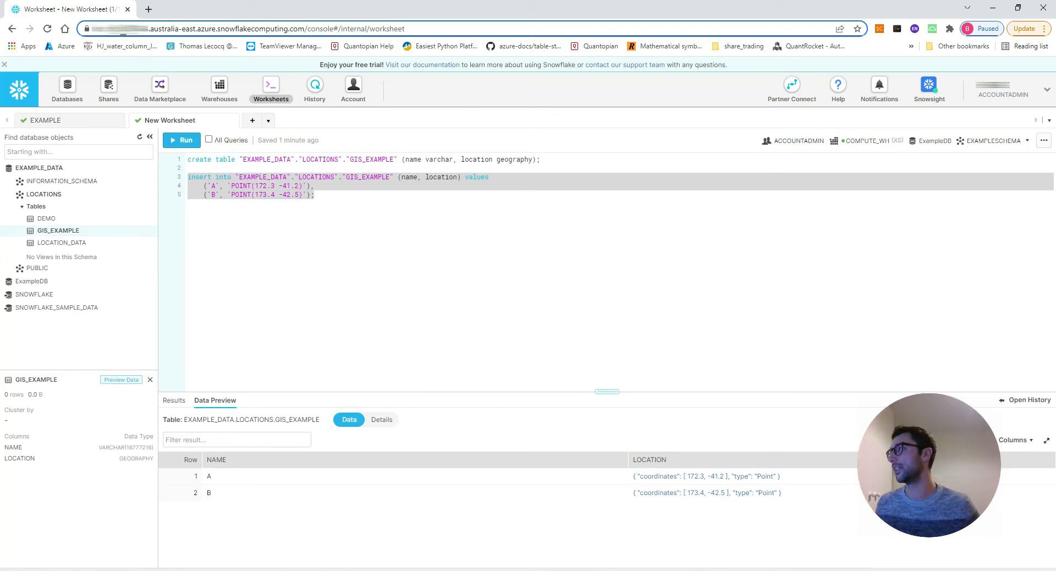
left_click_drag(121, 29, 306, 30)
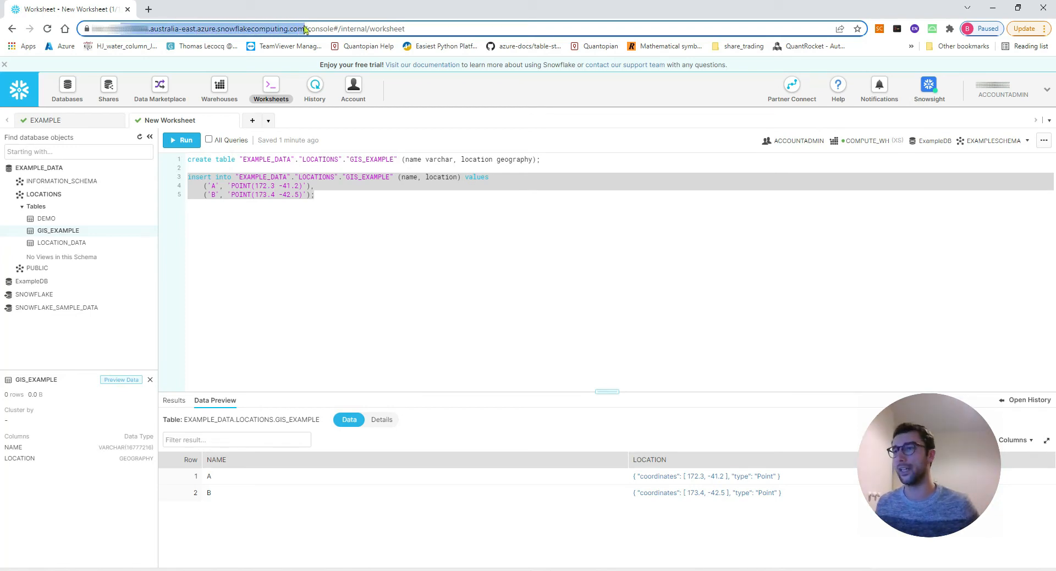
left_click(317, 30)
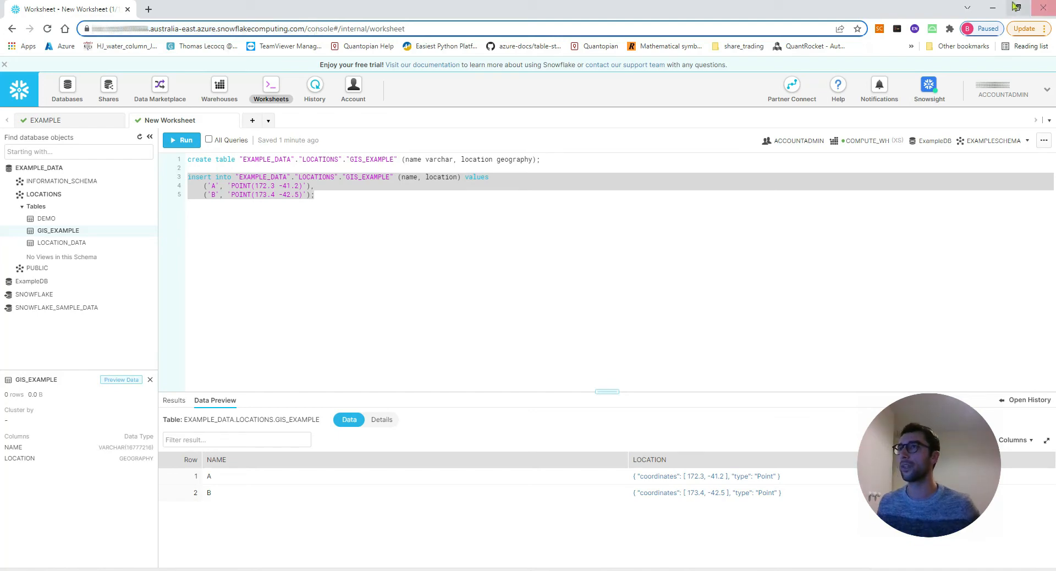
left_click(993, 8)
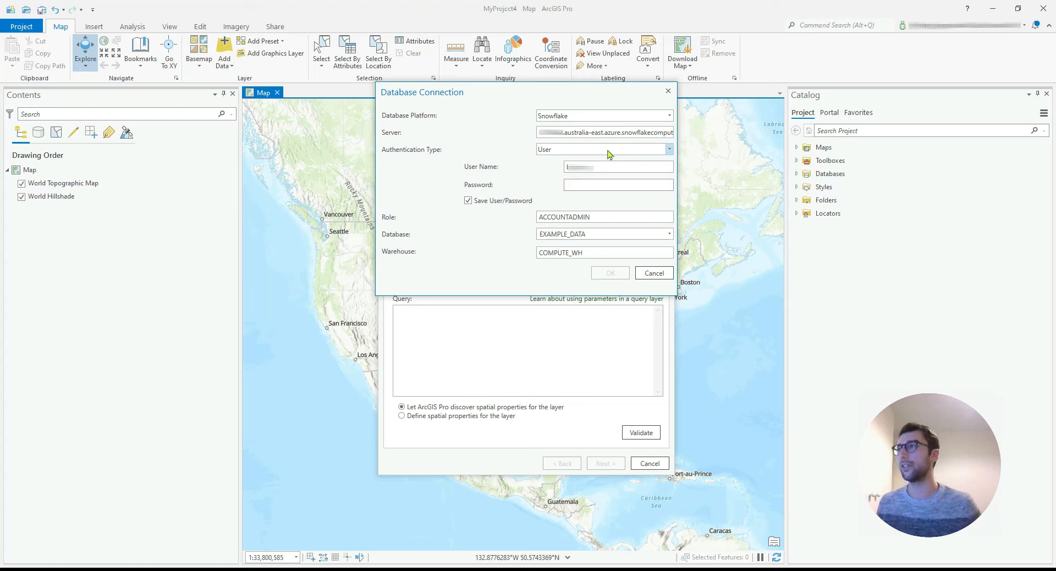
Choose User as the authentication type and enter the account password for the database connection.
left_click(670, 150)
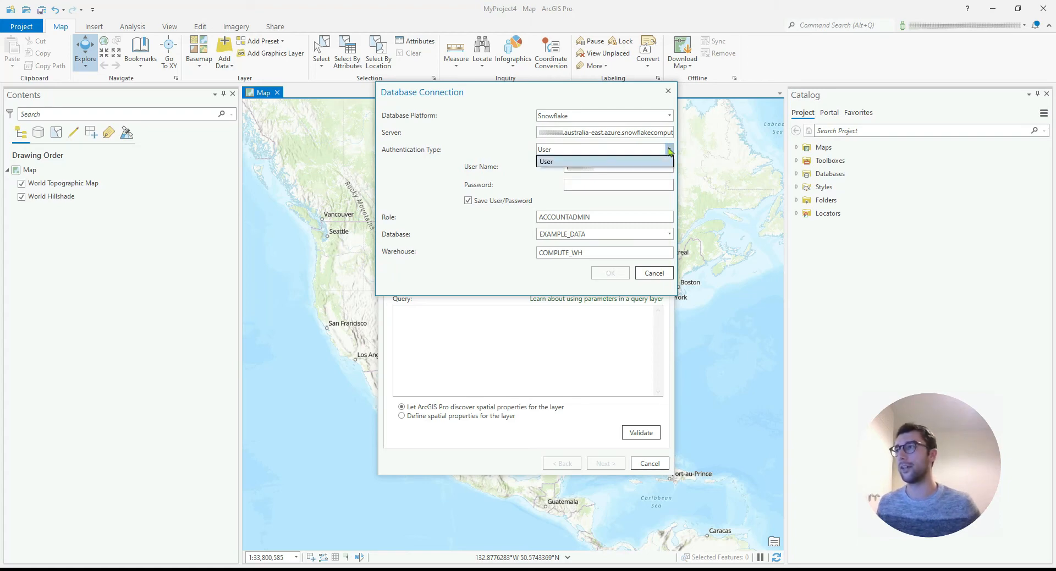
left_click(632, 158)
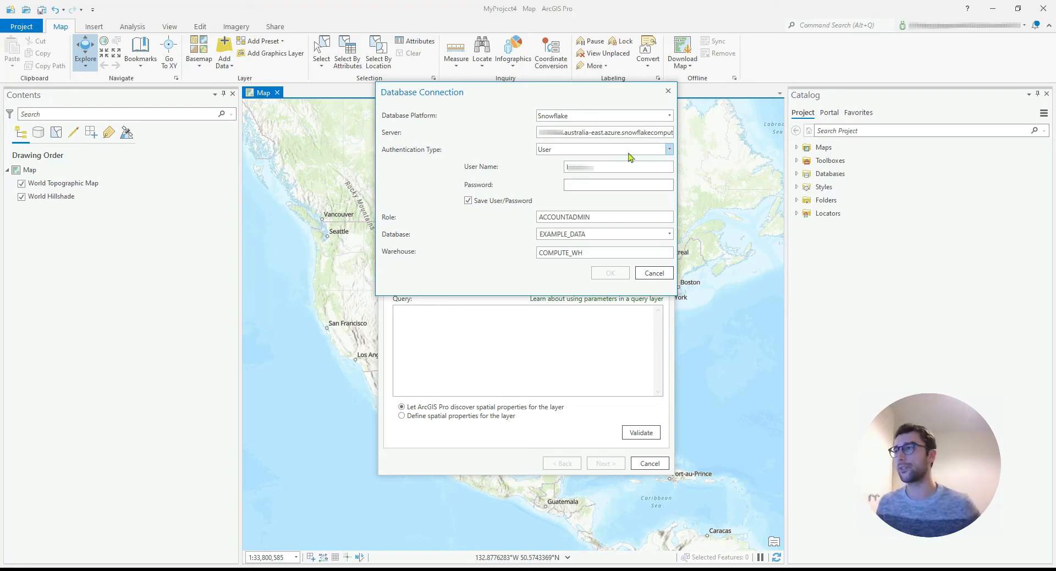
left_click(604, 187)
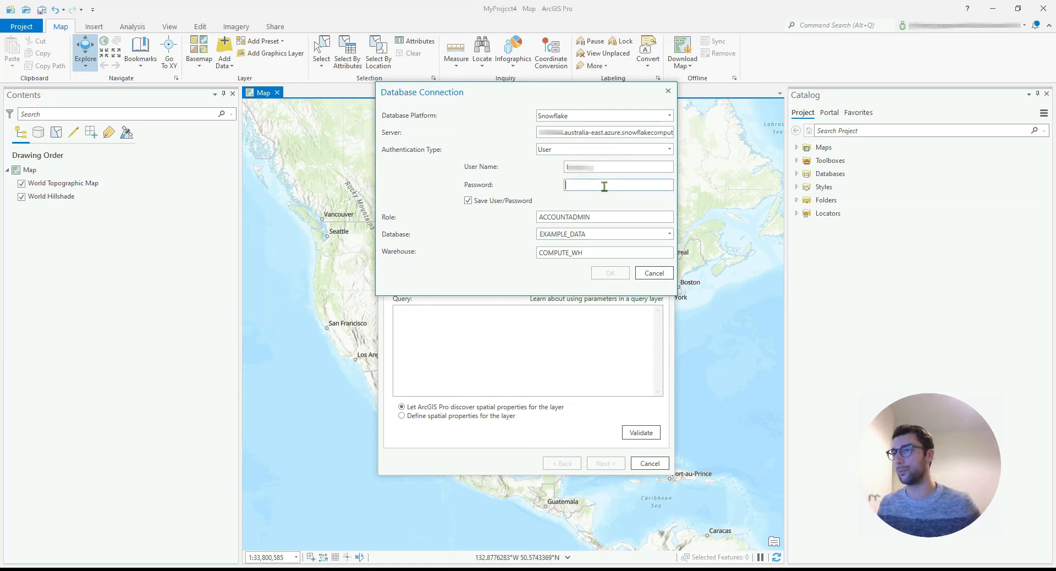
type("*")
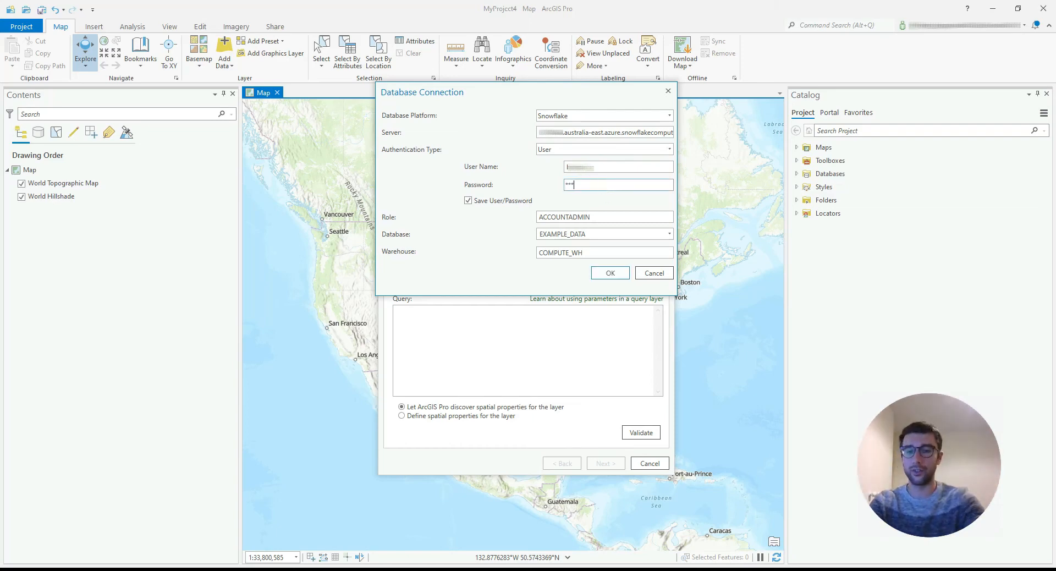
type("*************")
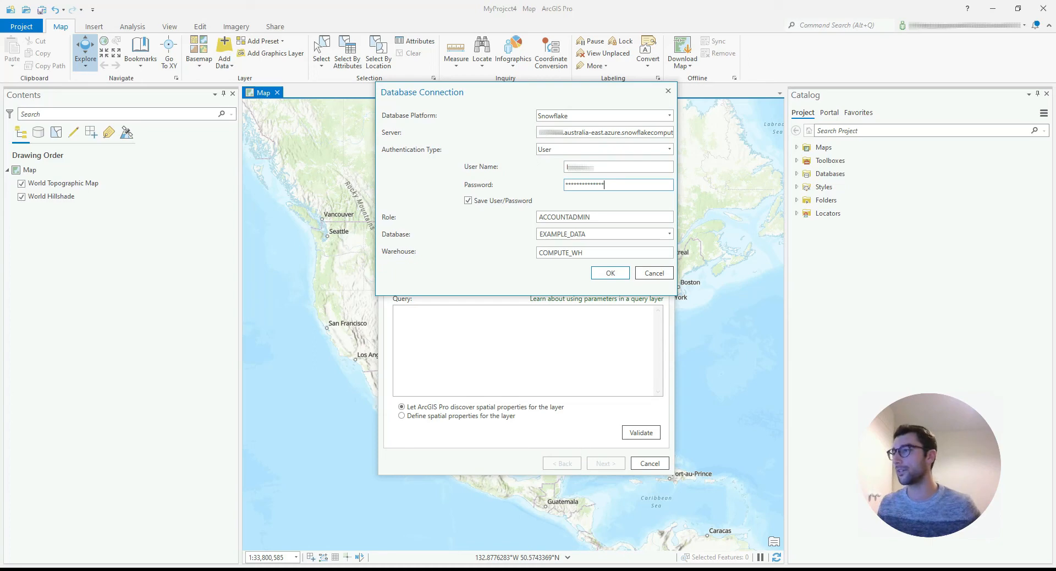
Check the role and warehouse names in the Snowflake worksheet, and return to the database connection in ArcGIS Pro.
key("alt+Tab")
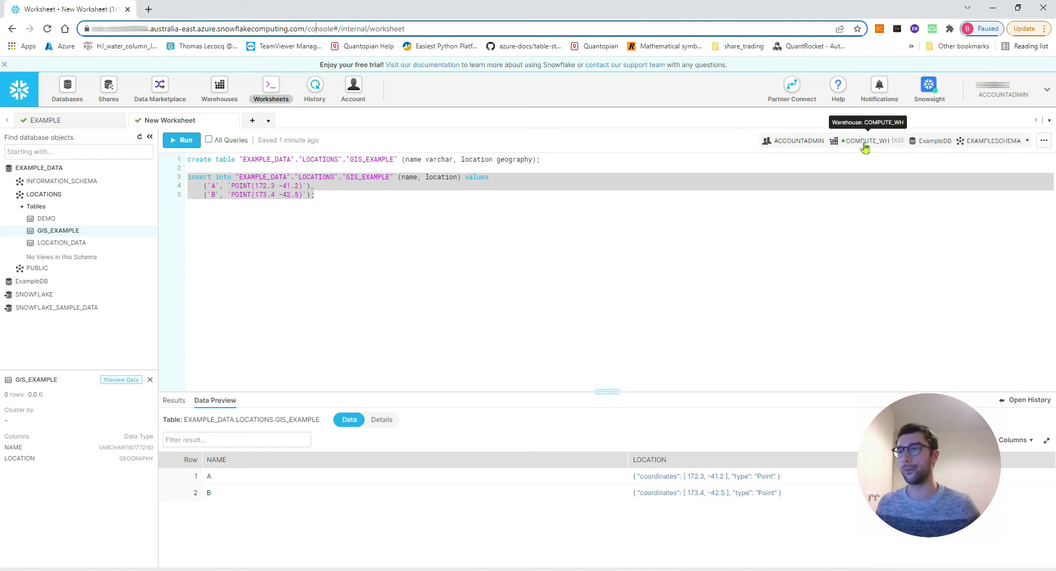
left_click(996, 8)
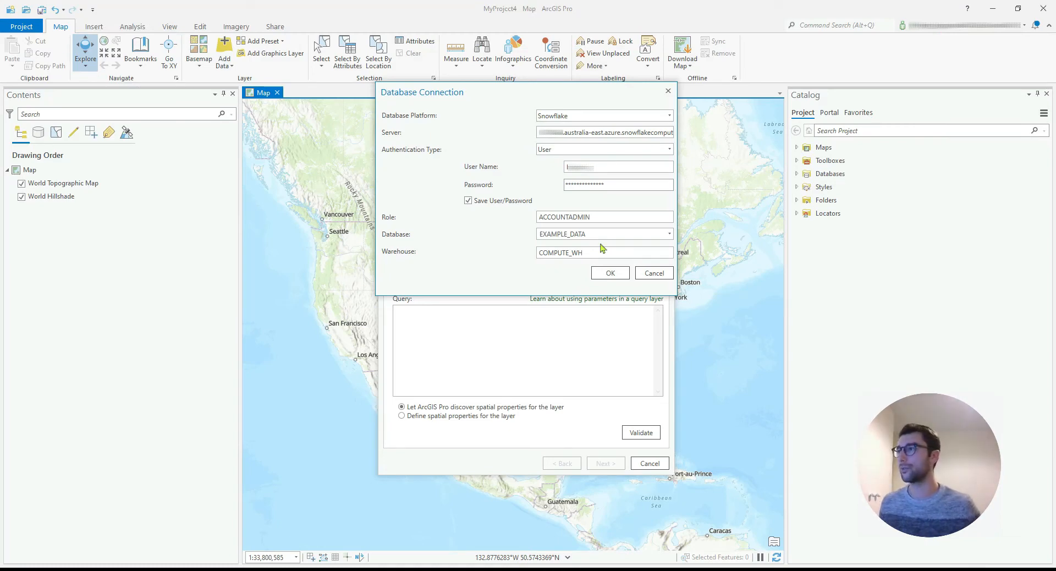
Confirm the Snowflake database connection and name the new query layer snowflake_connection.
left_click(609, 272)
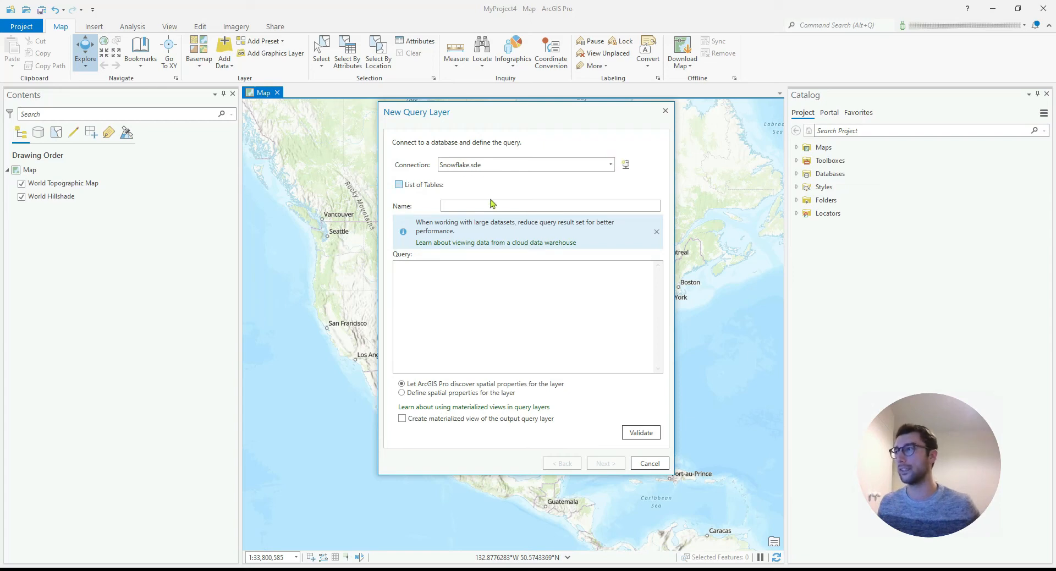
left_click(486, 204)
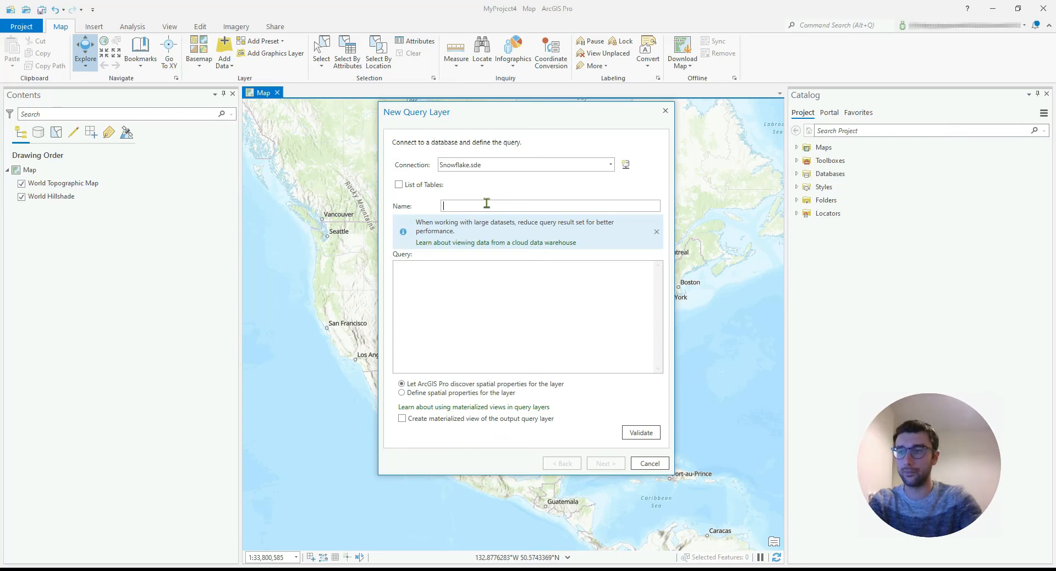
type("snowf")
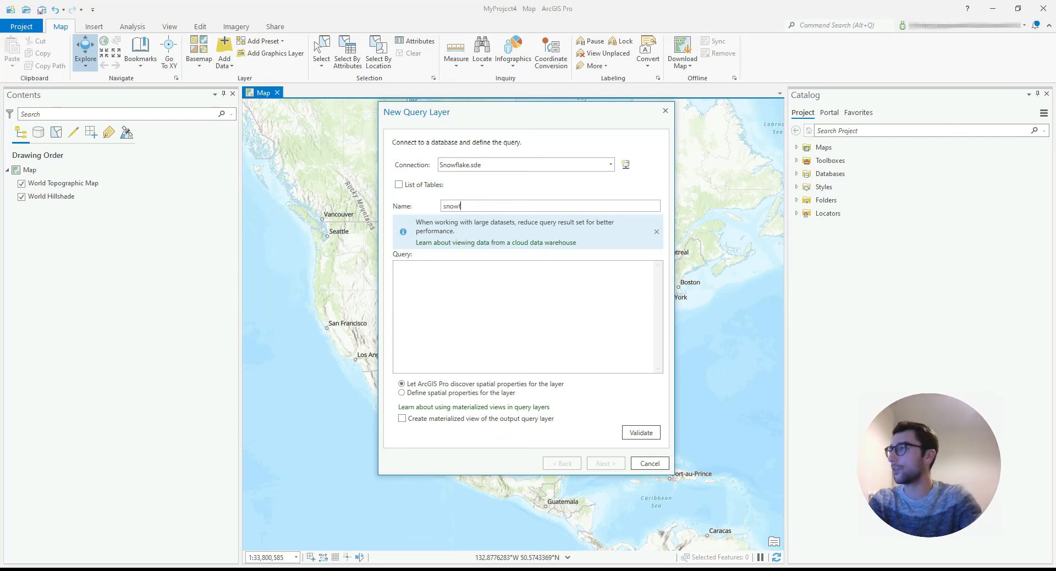
type("lake_C")
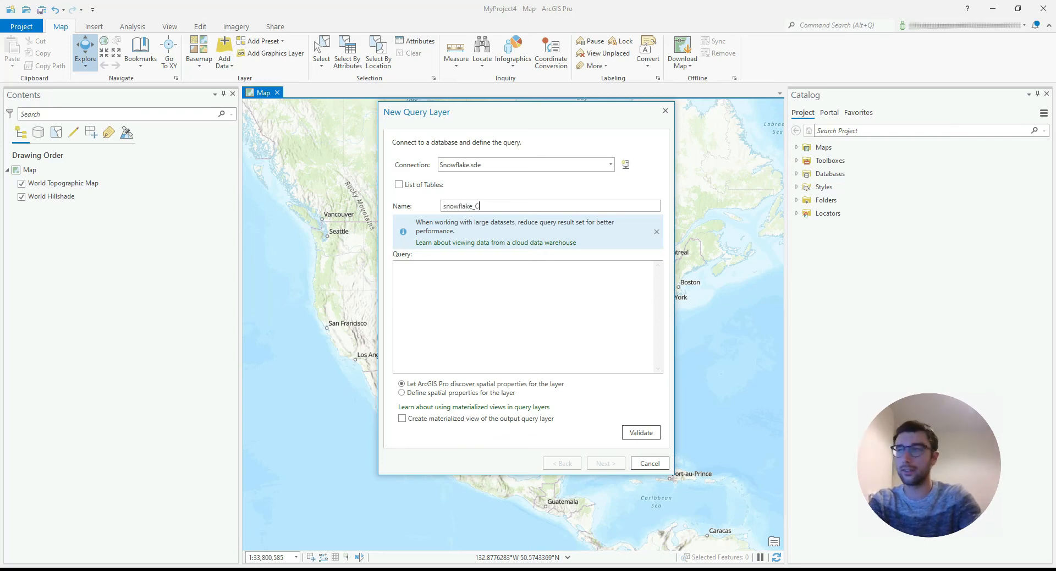
key("BackSpace")
type("conn")
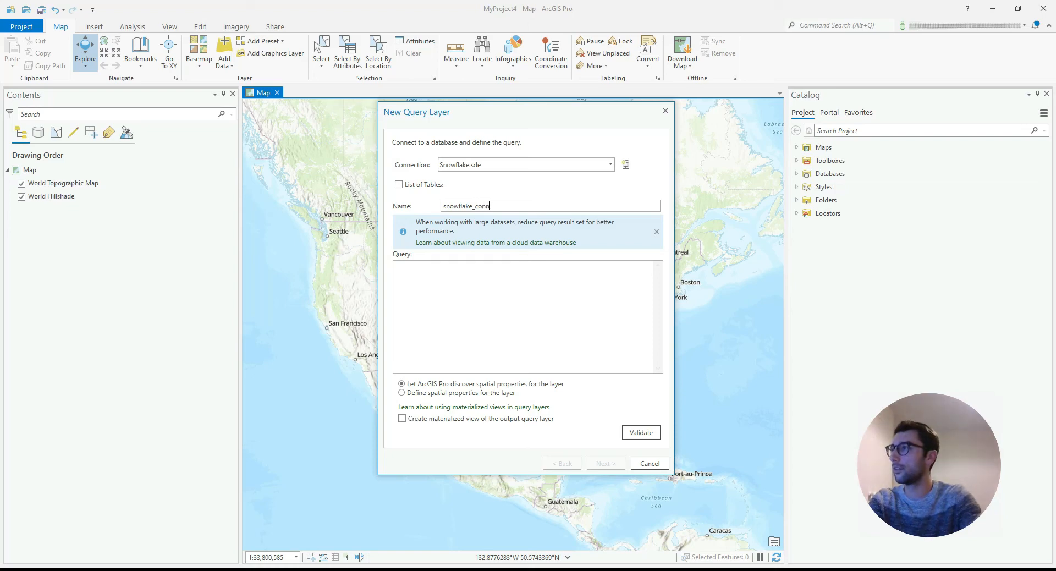
type("ection")
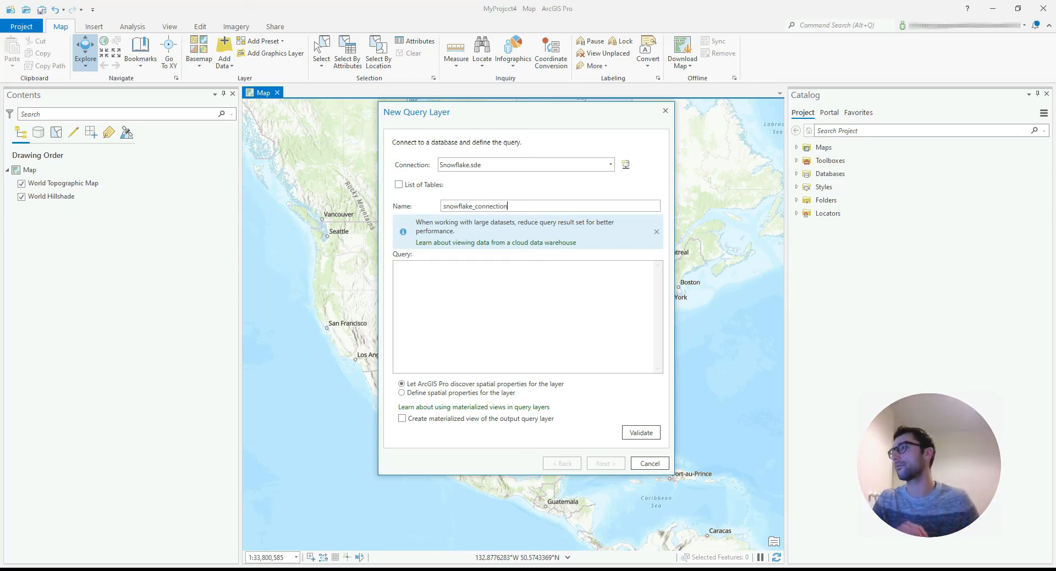
Show the list of database tables and select EXAMPLE_DATA.LOCATIONS.GIS_EXAMPLE to view its columns.
left_click(399, 185)
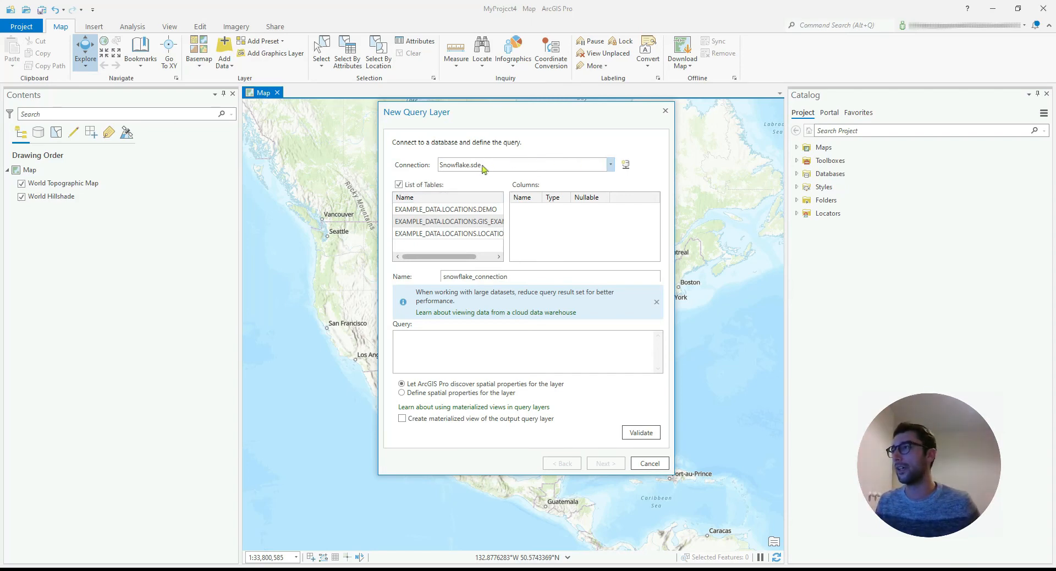
left_click(500, 256)
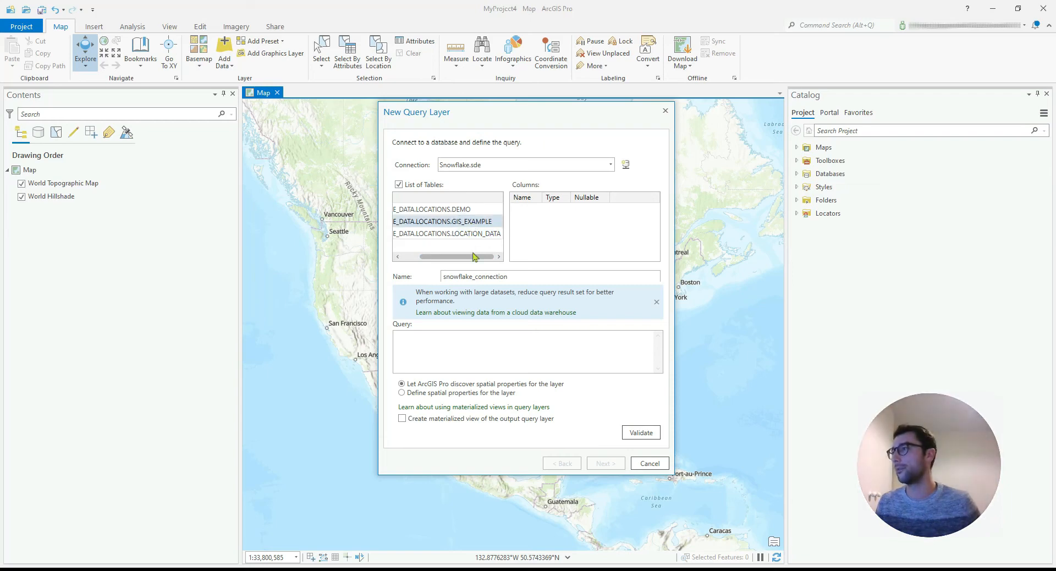
left_click(450, 225)
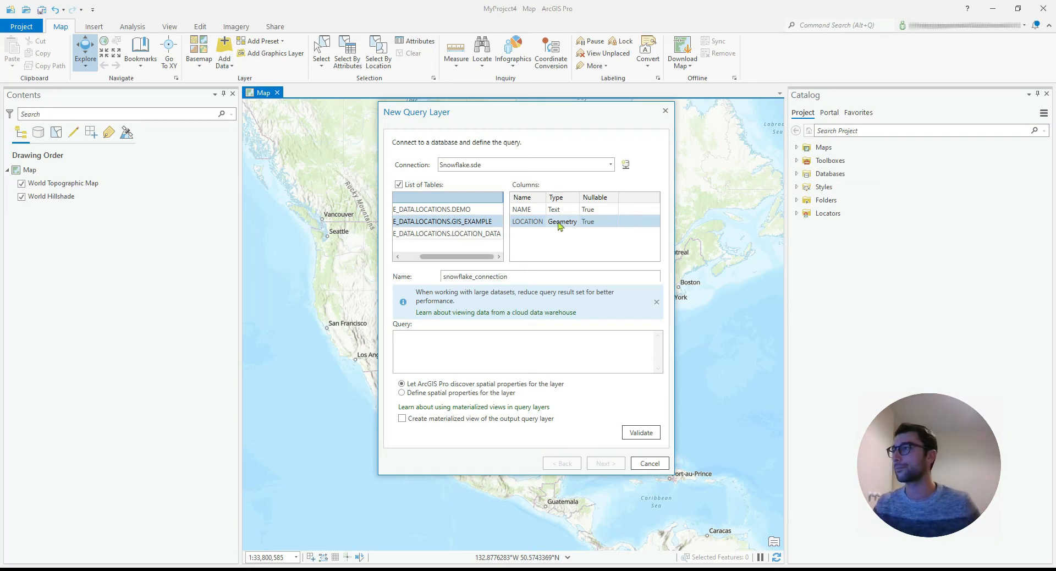
Write the layer query as SELECT * FROM EXAMPLE_DATA.LOCATIONS.GIS_EXAMPLE.
left_click(439, 341)
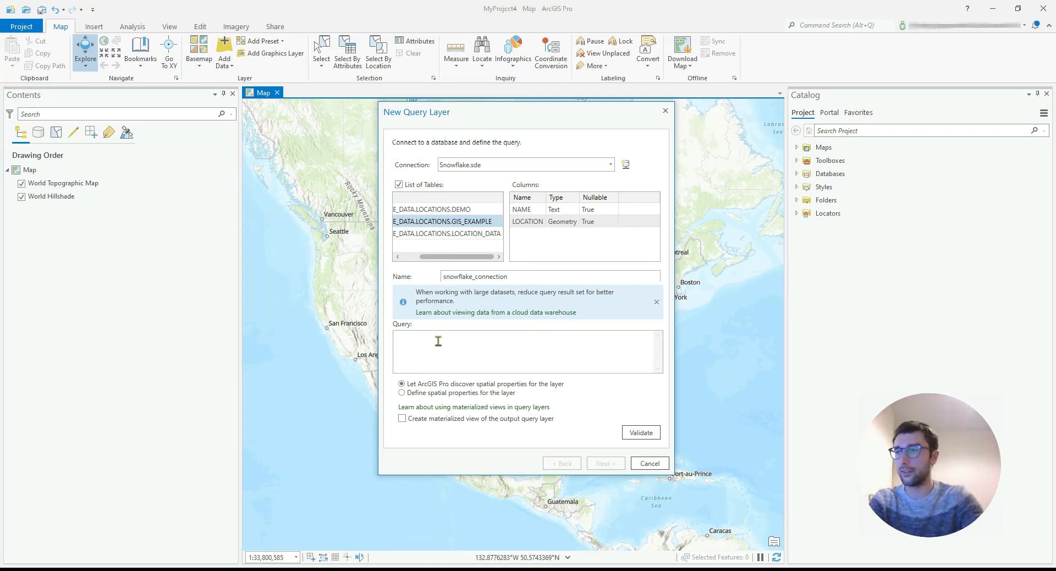
type("S")
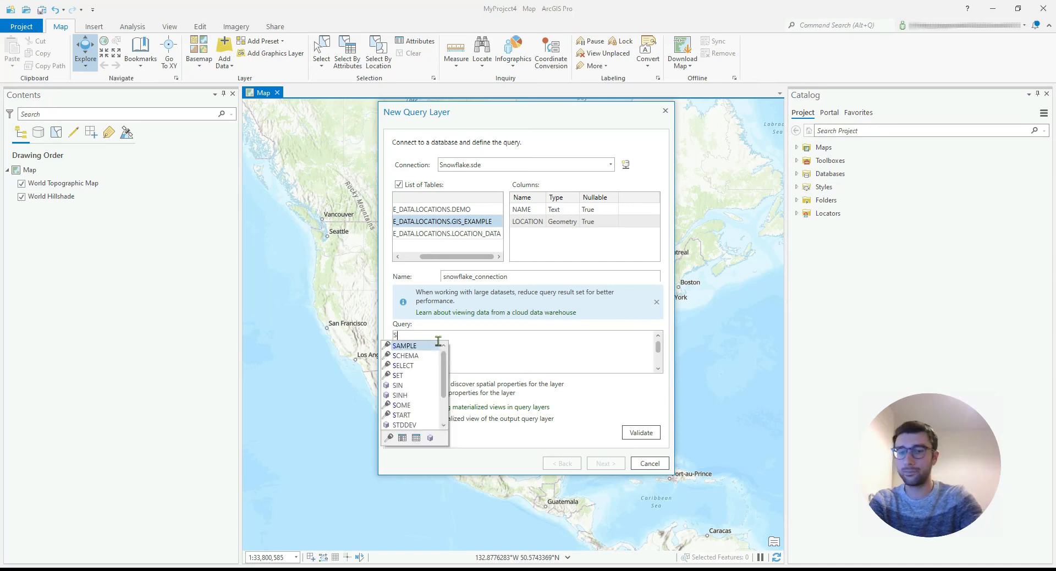
type("ELECT * ")
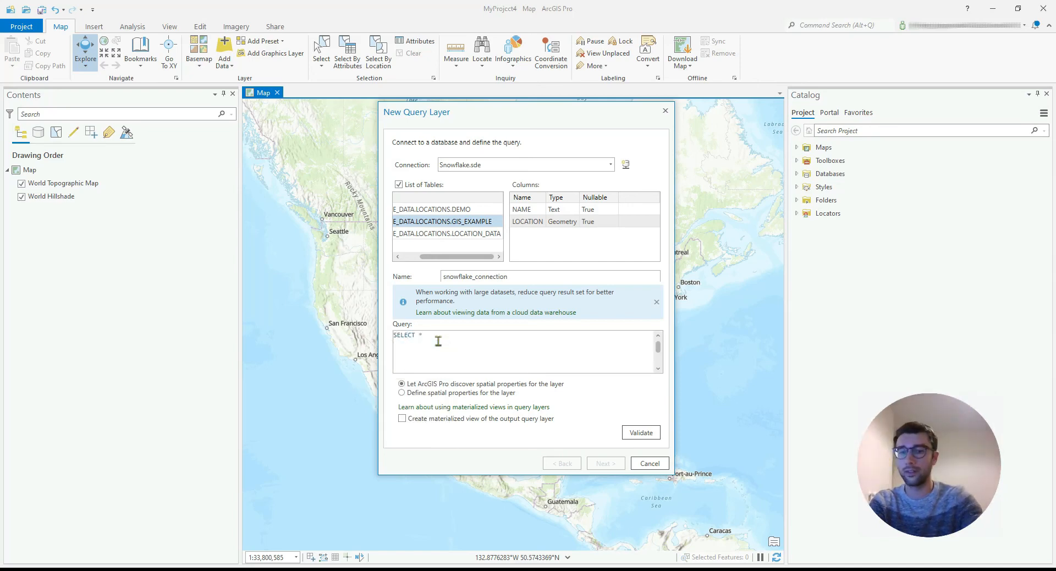
type("FROM")
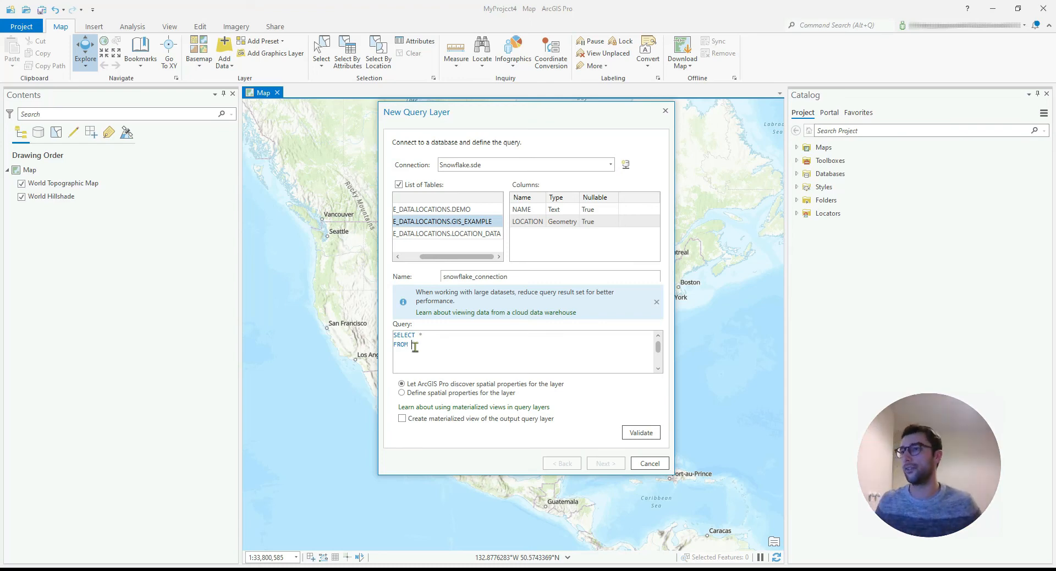
double_click(441, 222)
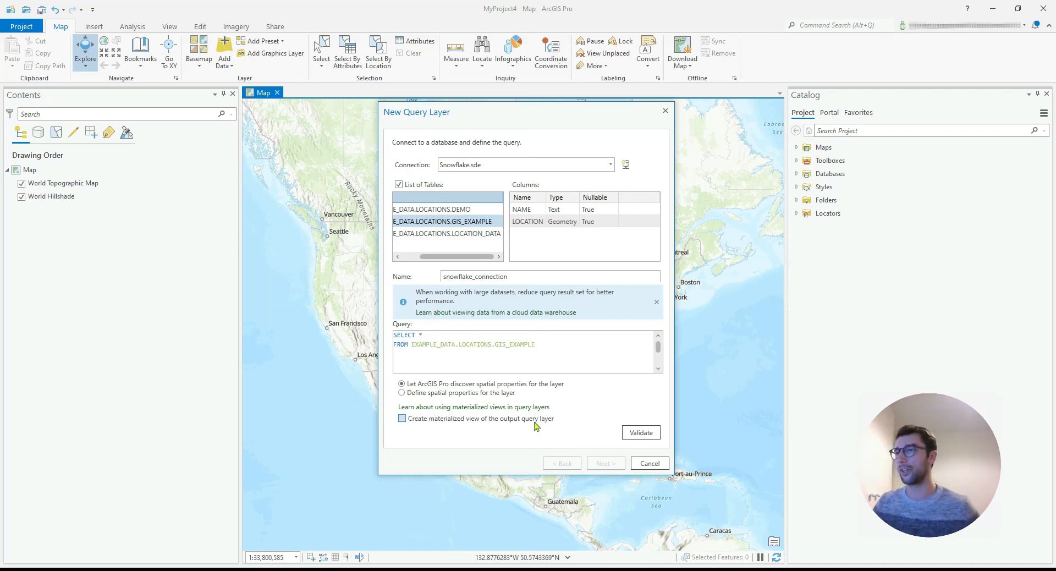
Validate the query and finish the query layer with NAME as unique identifier and Point as geometry type.
left_click(636, 431)
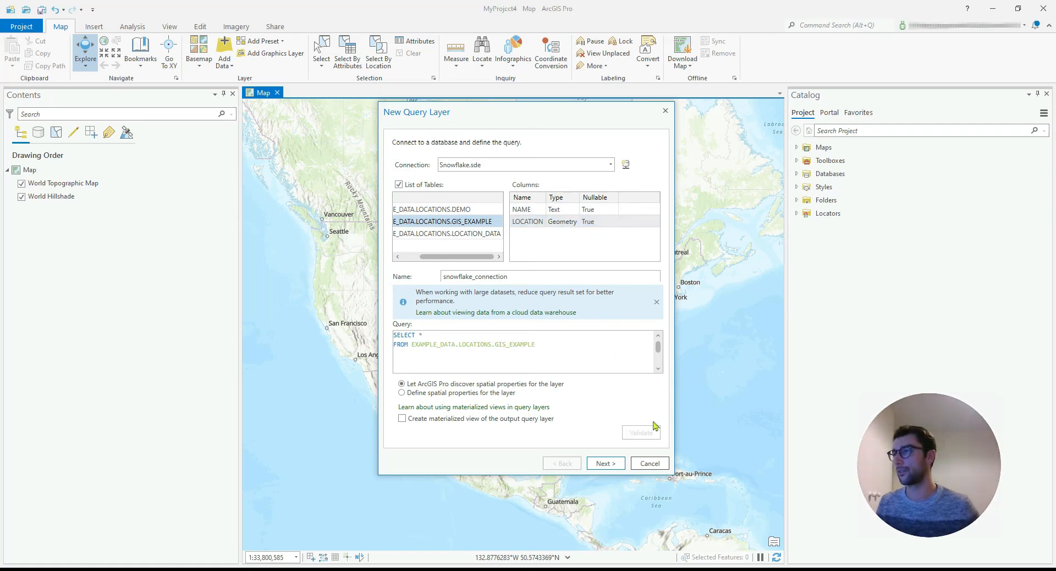
left_click(605, 463)
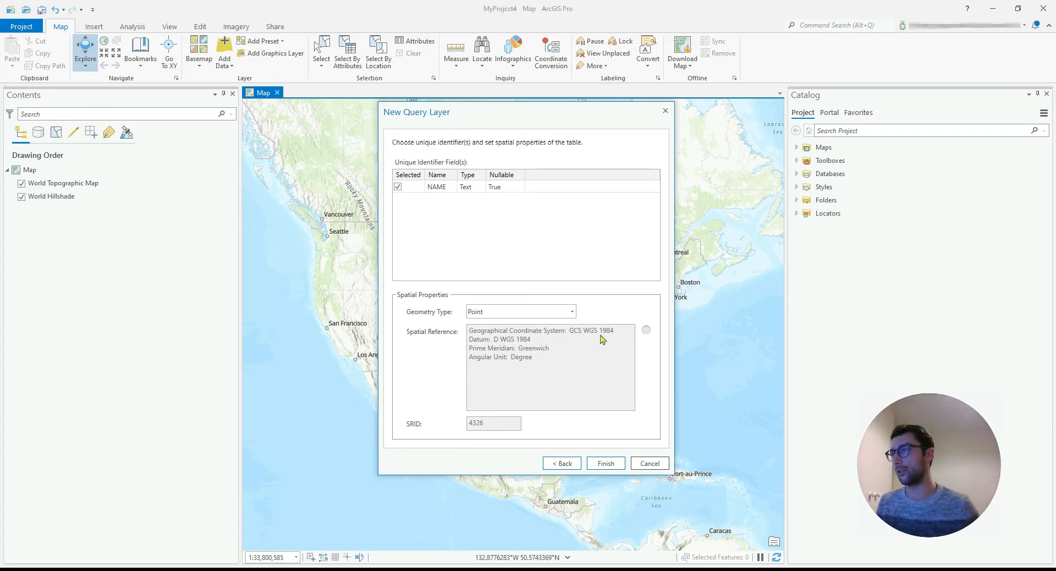
left_click(605, 466)
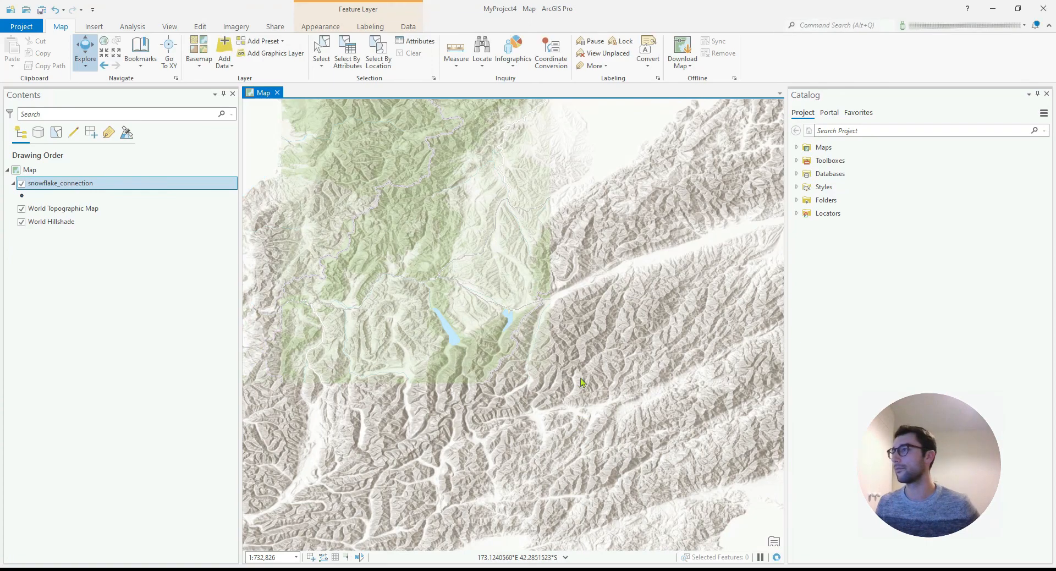
Turn on labels for the snowflake_connection points on the map.
scroll(582, 382, "down", 5)
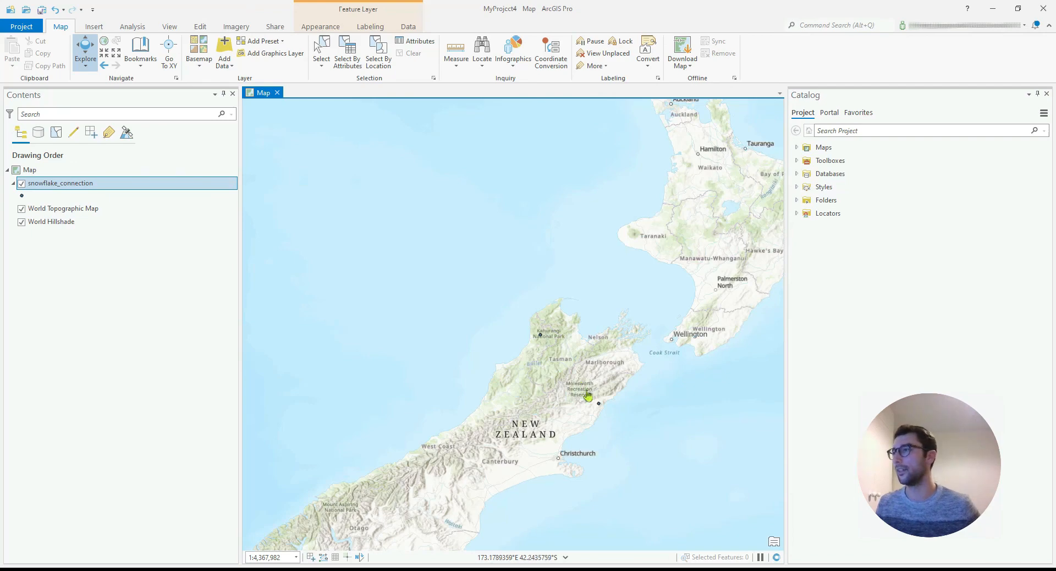
right_click(94, 184)
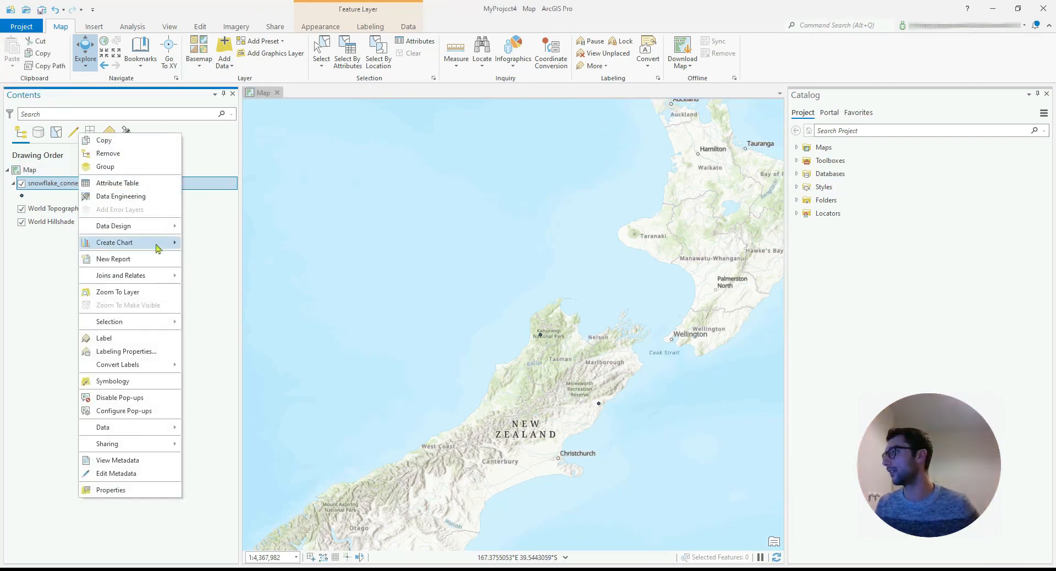
left_click(124, 338)
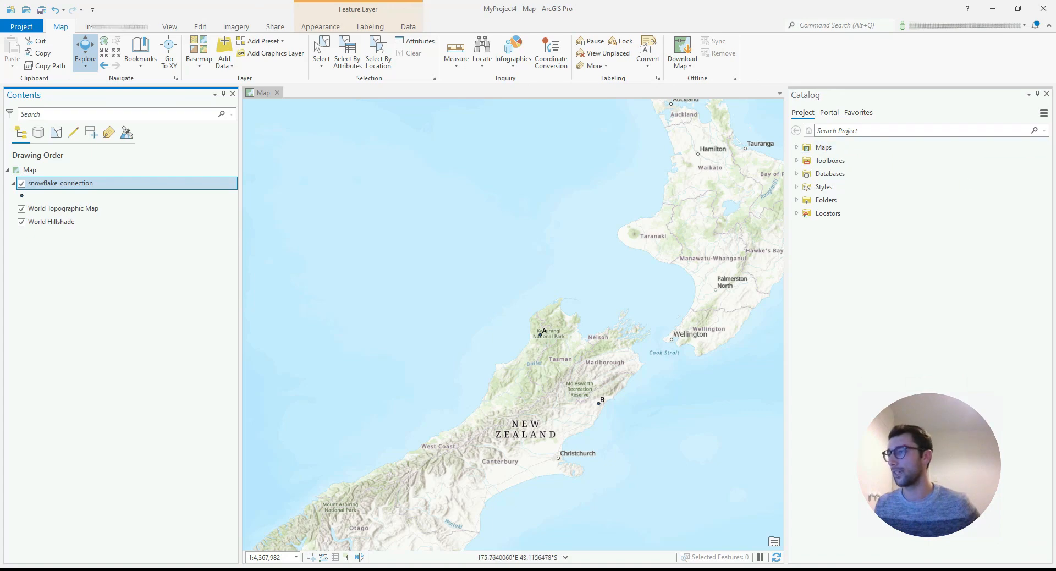
Switch to the Snowflake worksheet and copy the insert statement with the point A row below the existing code.
key("alt+Tab")
left_click(343, 197)
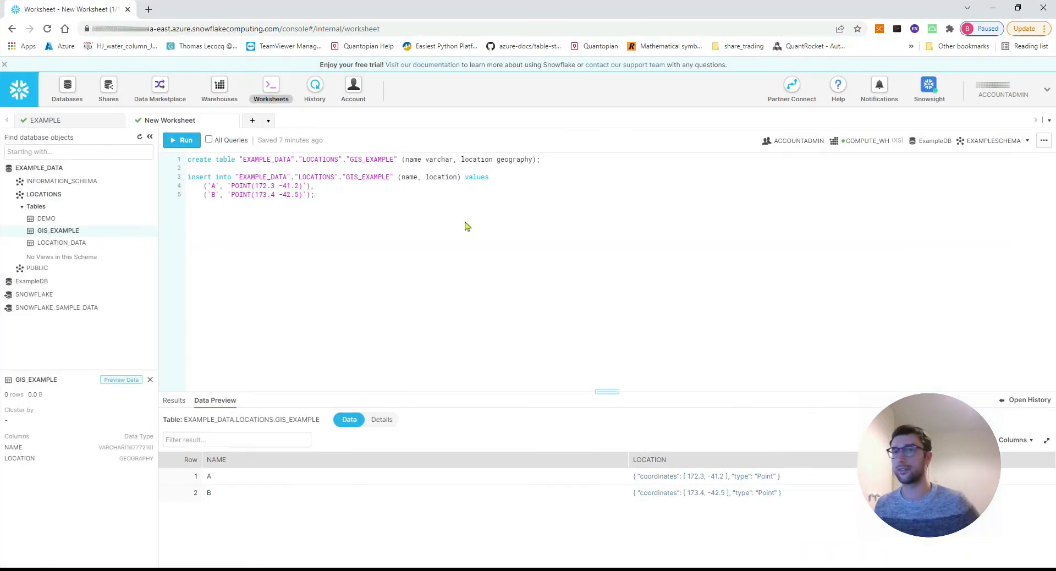
key("Return")
key("Return")
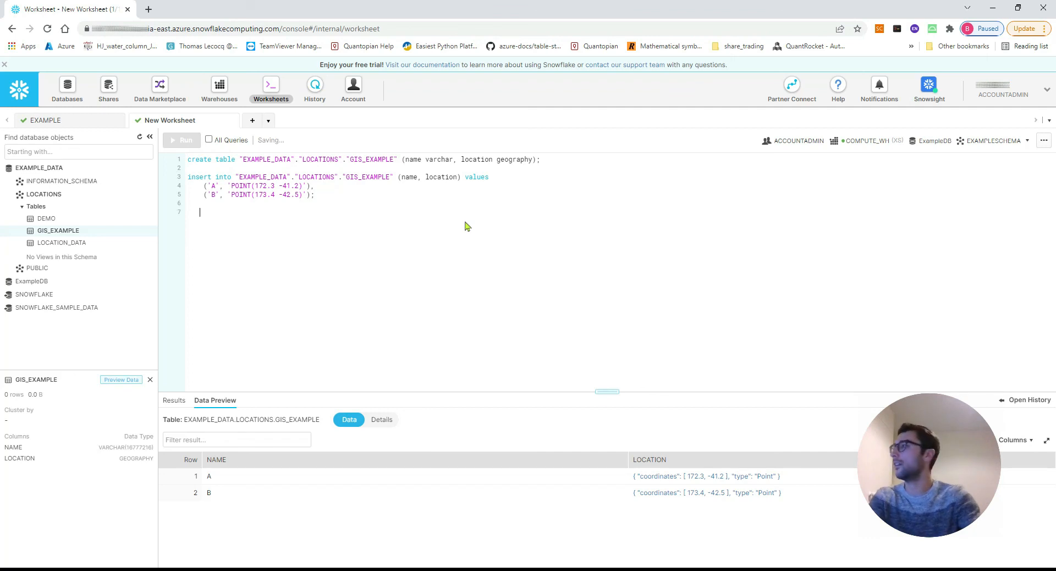
key("BackSpace")
key("BackSpace")
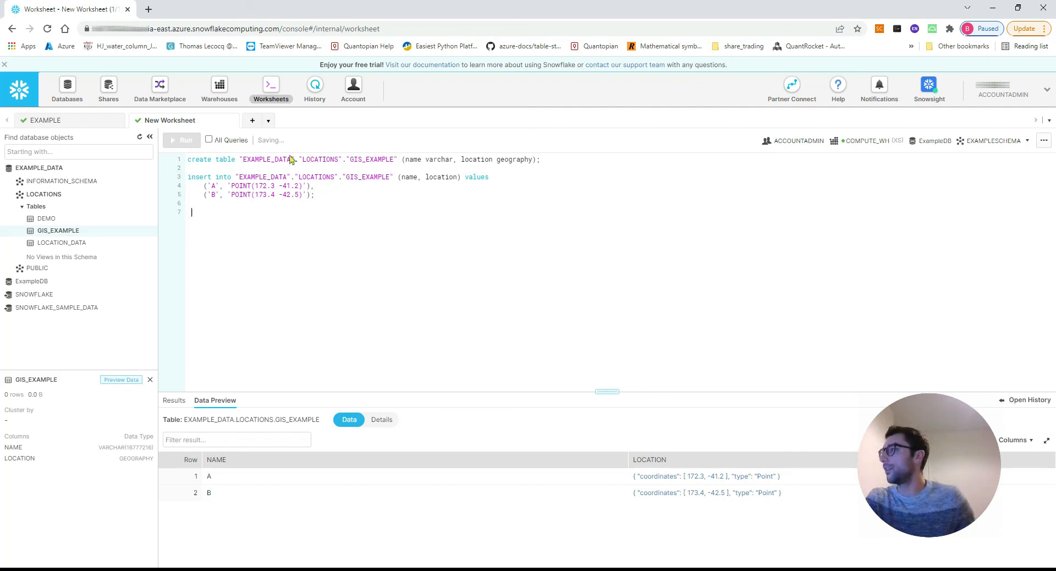
left_click_drag(315, 186, 189, 176)
key("ctrl+c")
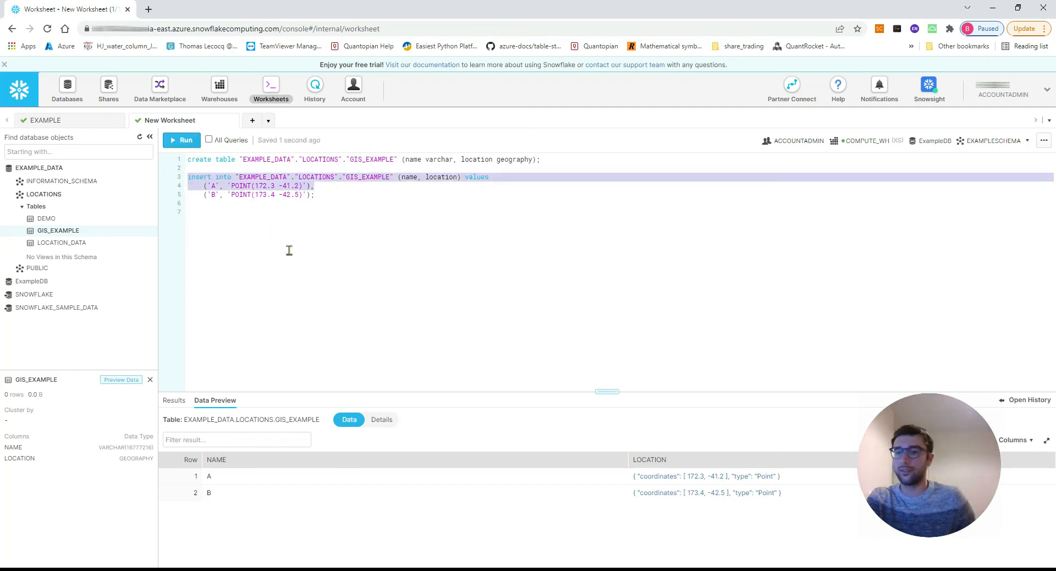
left_click(255, 233)
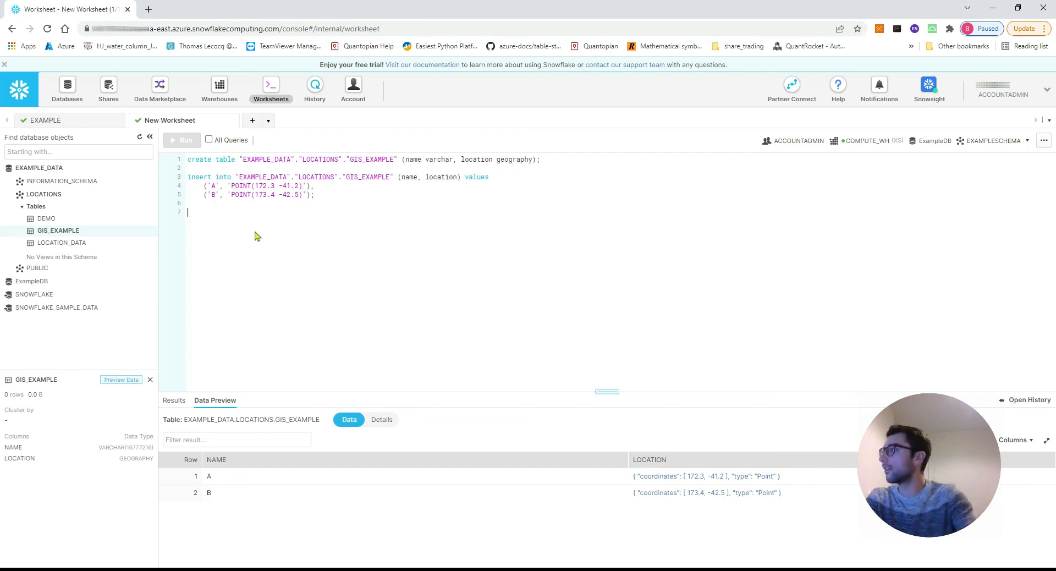
key("ctrl+v")
Change the copied row to 'C', 'POINT(171.3 -40.2)' and remove its trailing comma.
left_click(216, 221)
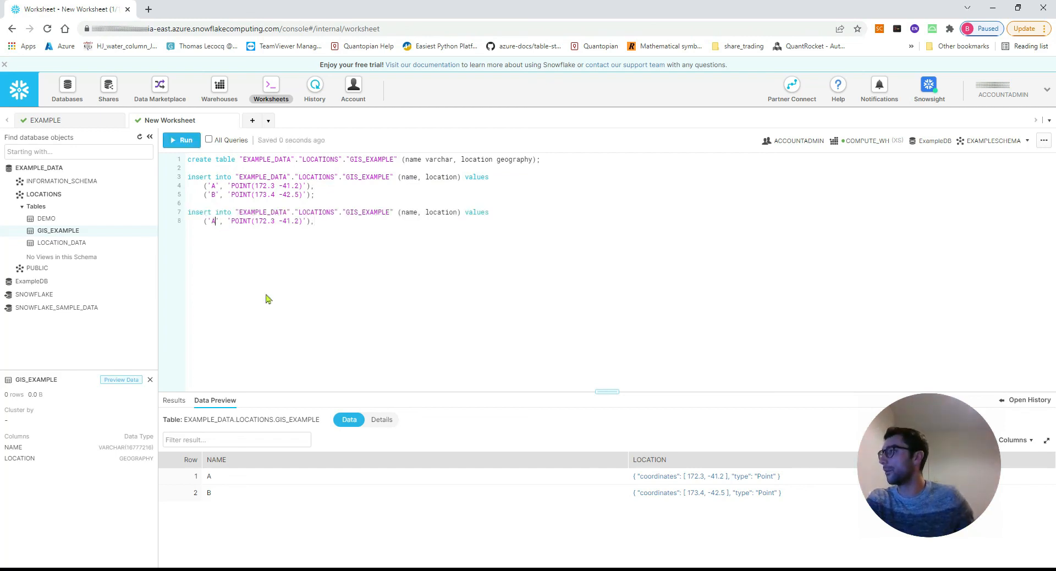
key("BackSpace")
type("C")
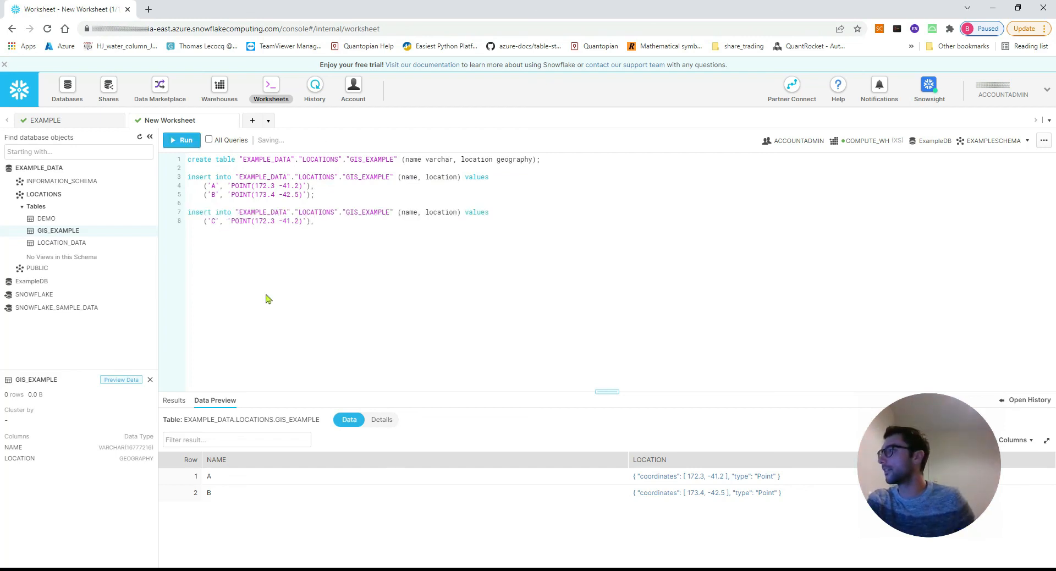
left_click(267, 220)
key("BackSpace")
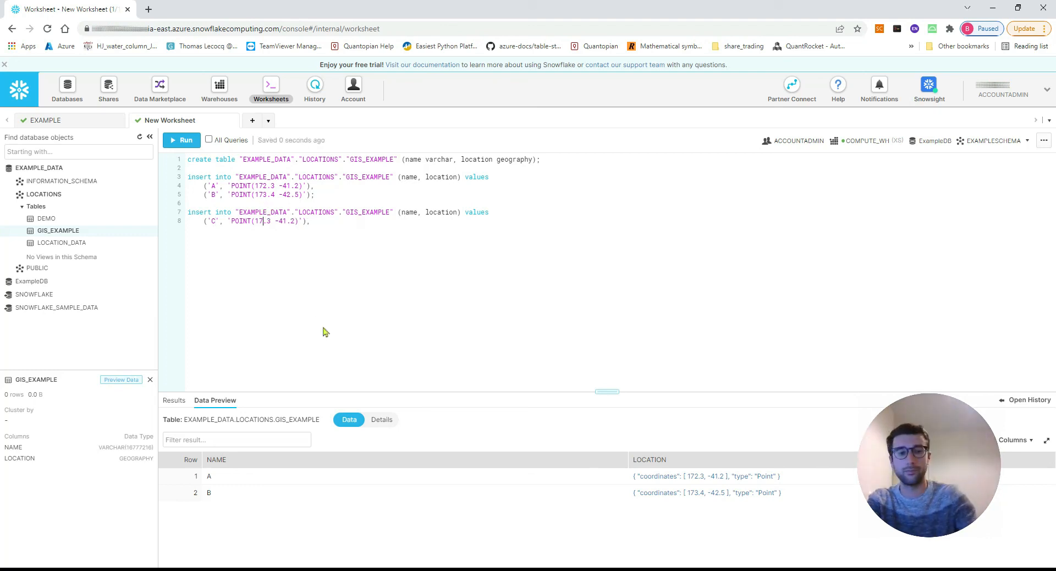
type("1")
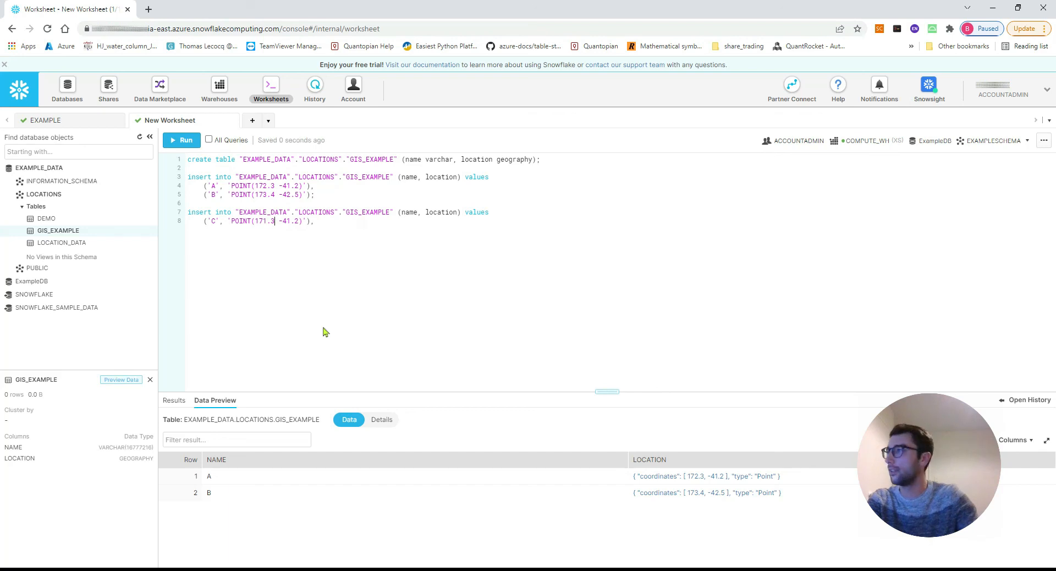
key("Delete")
type("0")
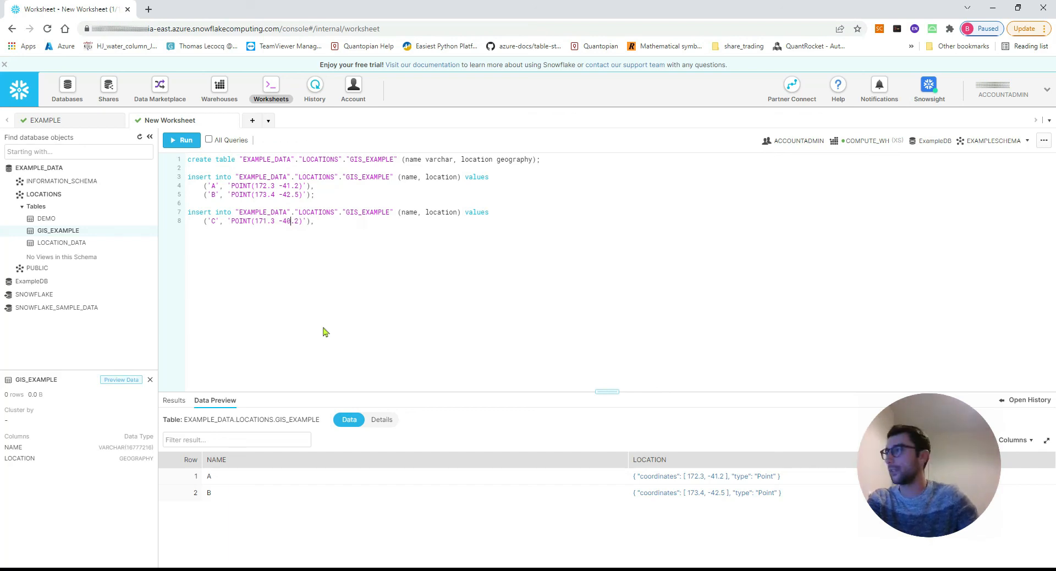
left_click(326, 220)
key("BackSpace")
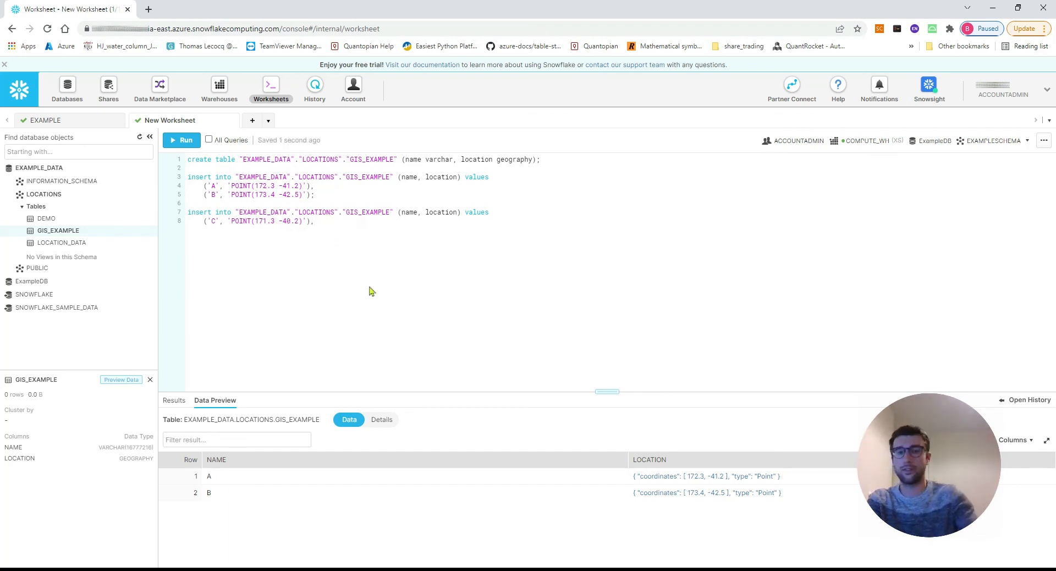
Run only the new insert statement to add point C to the GIS_EXAMPLE table.
left_click_drag(324, 220, 98, 208)
left_click(306, 223)
left_click_drag(327, 221, 188, 213)
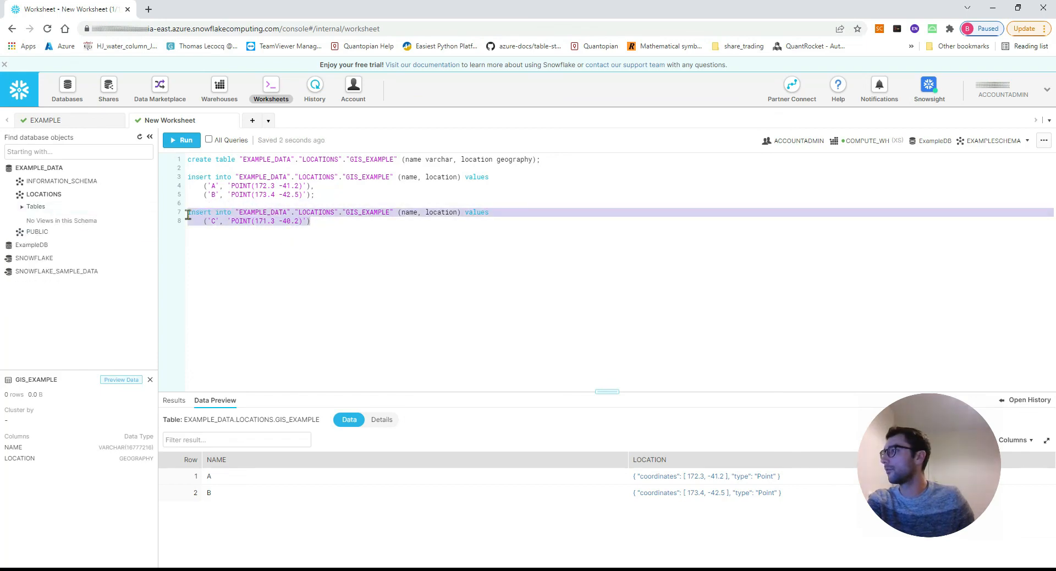
left_click(185, 140)
left_click(632, 389)
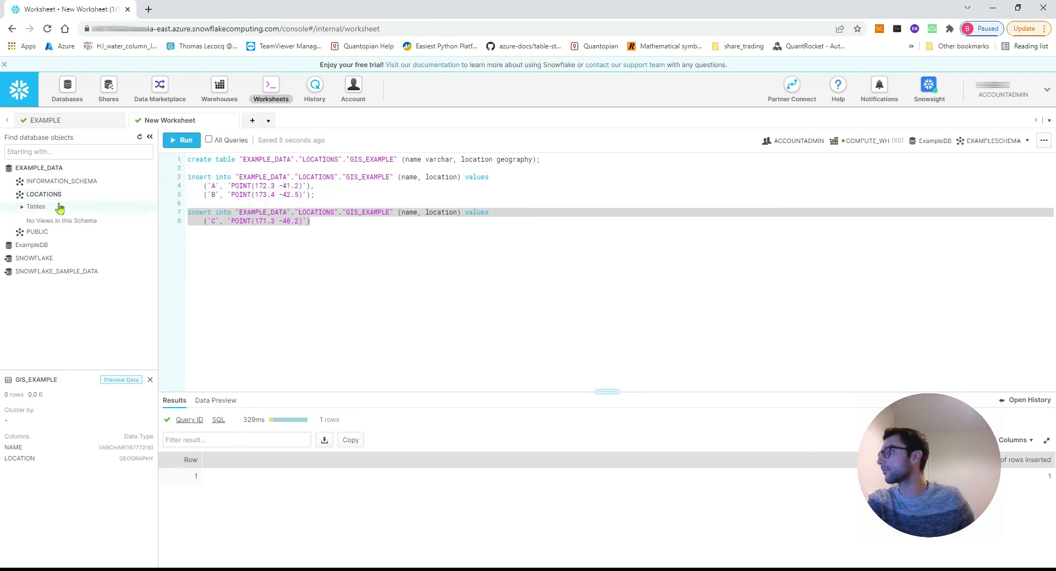
Refresh the Snowflake database objects and preview the data of the GIS_EXAMPLE table in the LOCATIONS schema.
left_click(54, 186)
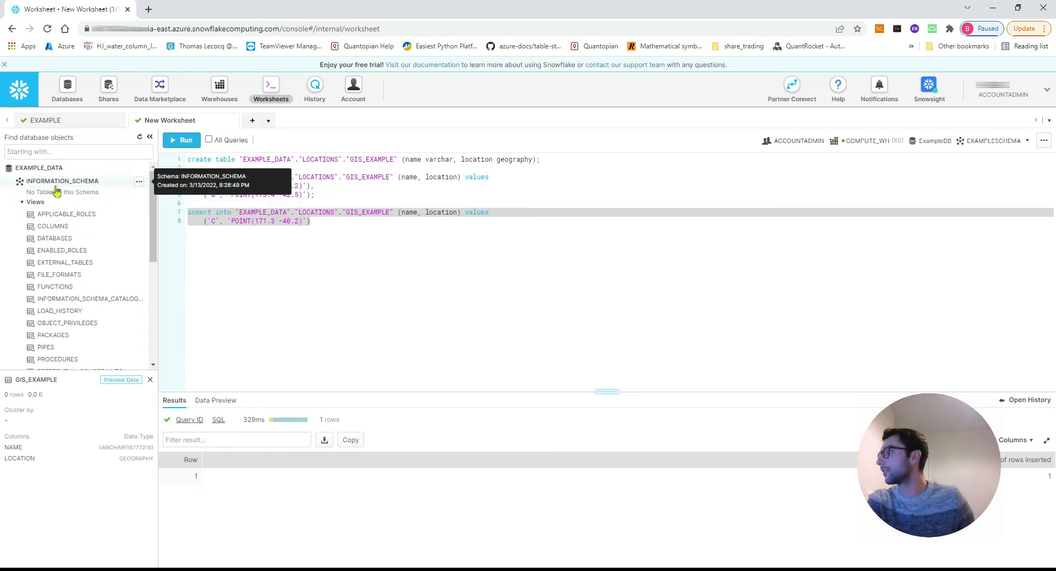
left_click(55, 183)
left_click(57, 194)
left_click(56, 194)
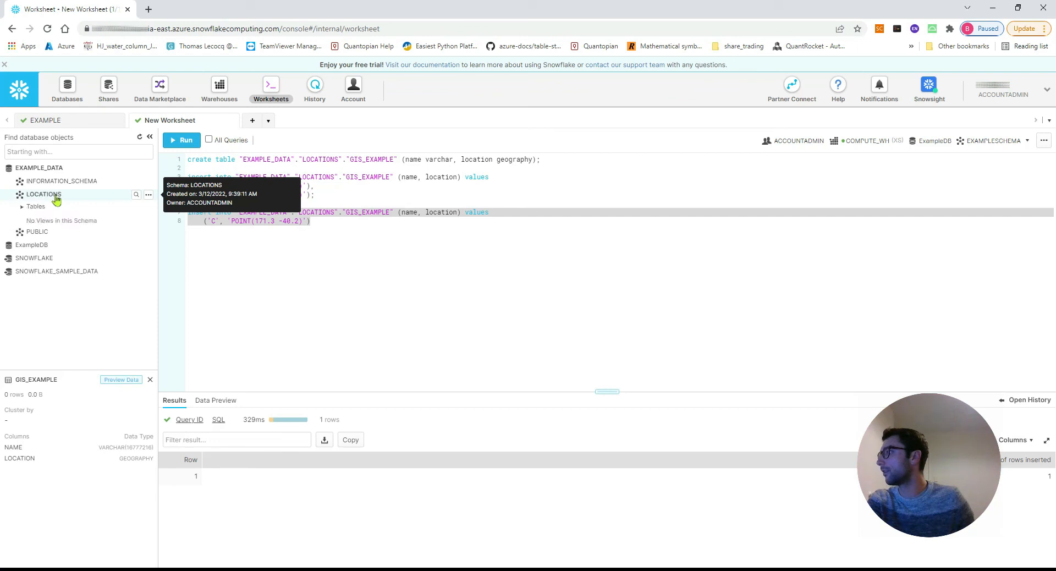
left_click(140, 136)
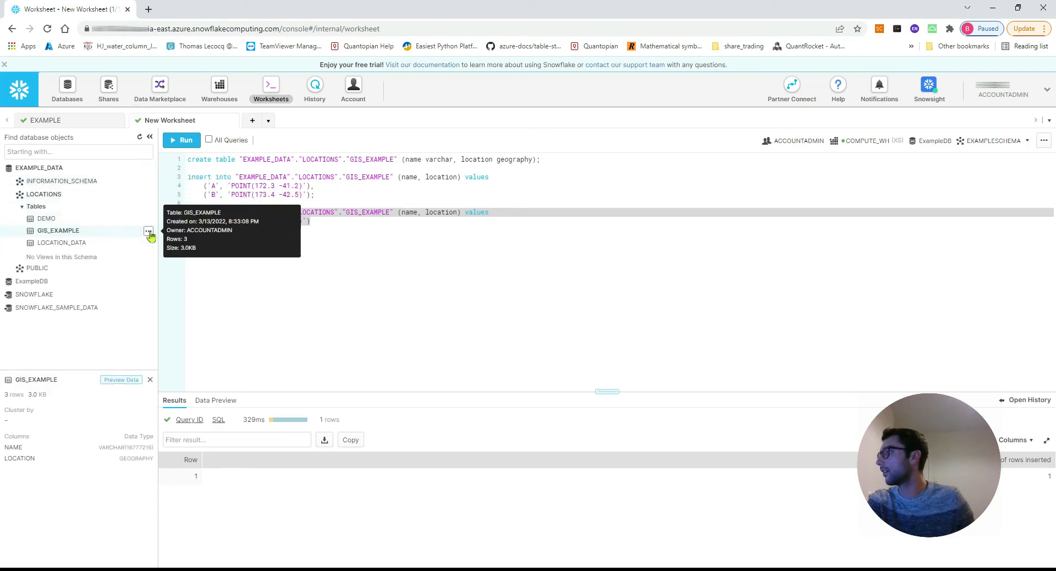
left_click(148, 231)
left_click(131, 244)
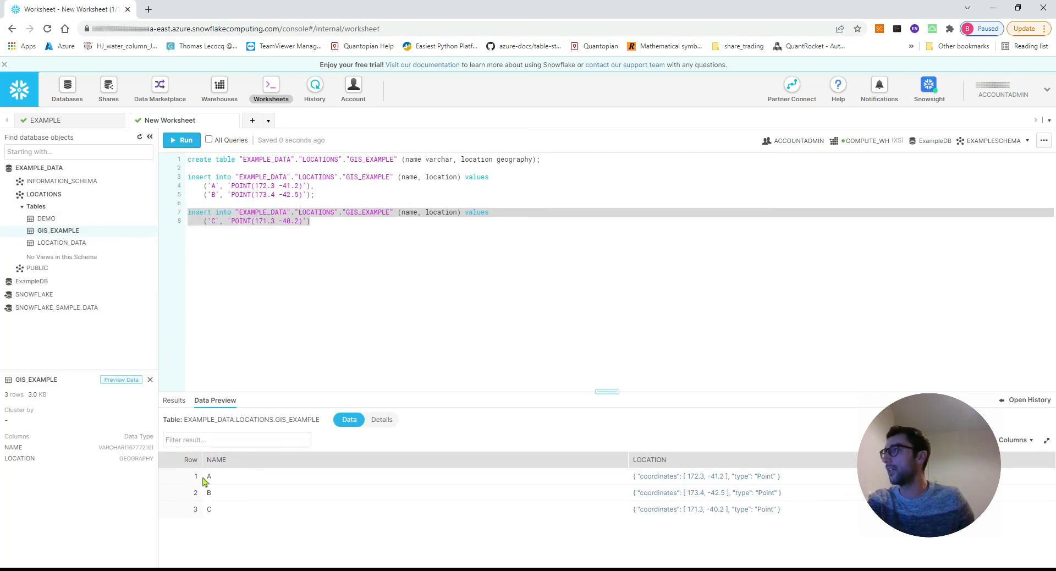
Switch to ArcGIS Pro and redraw the map around the snowflake_connection points to check for the added point C.
left_click(995, 9)
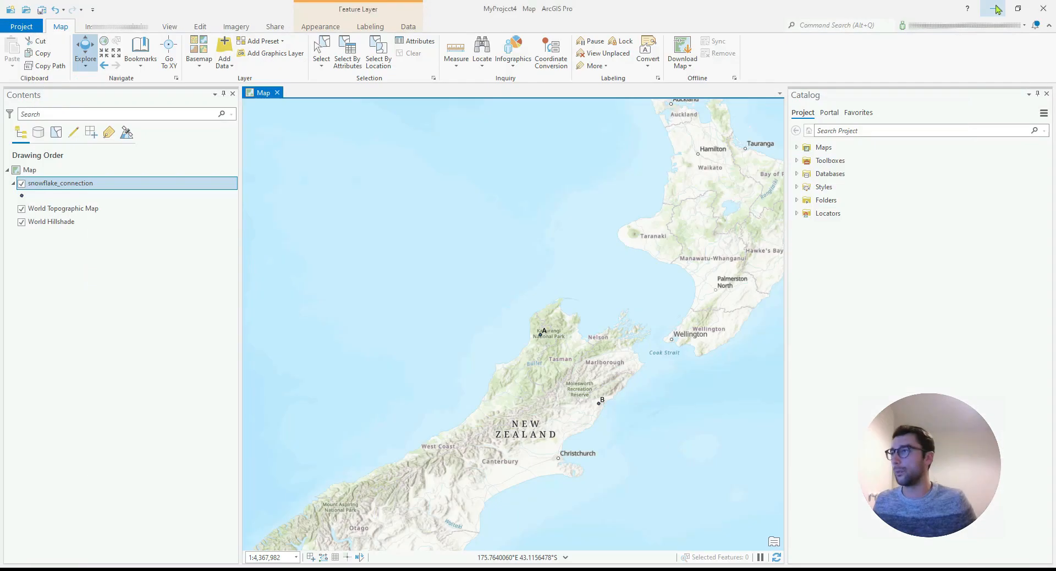
scroll(587, 251, "down", 3)
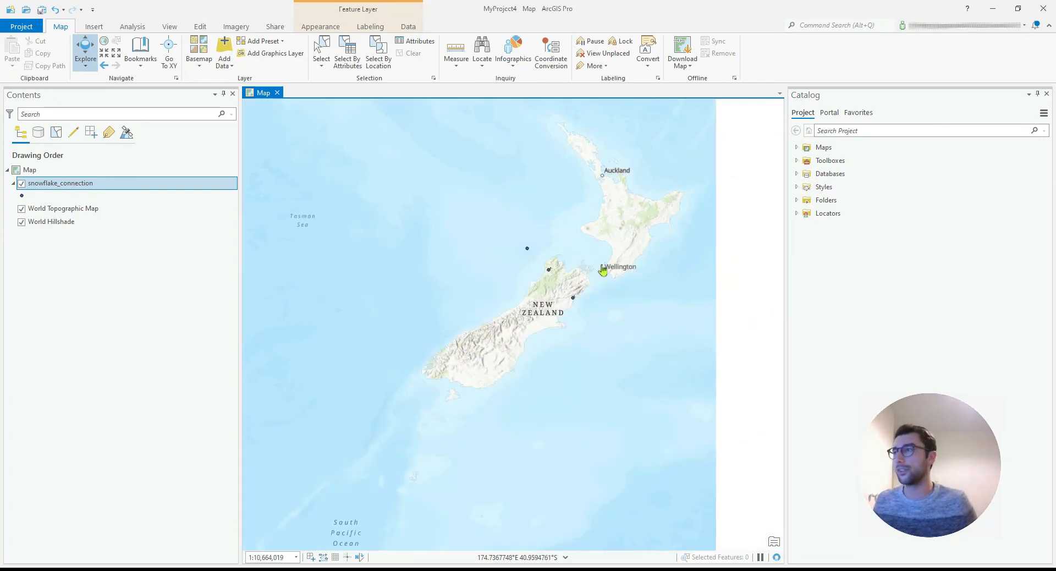
scroll(588, 290, "up", 4)
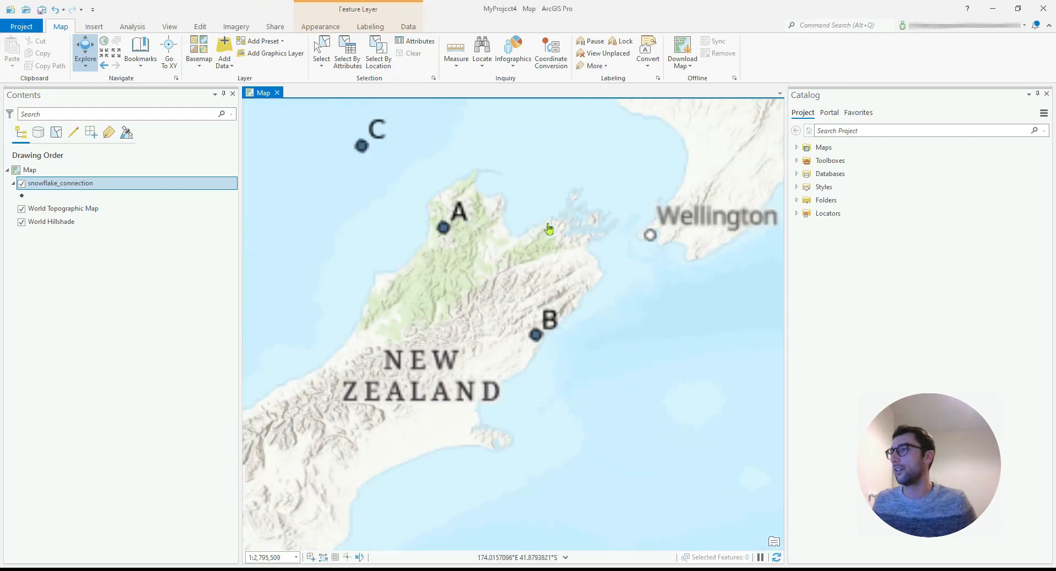
left_click_drag(455, 165, 506, 206)
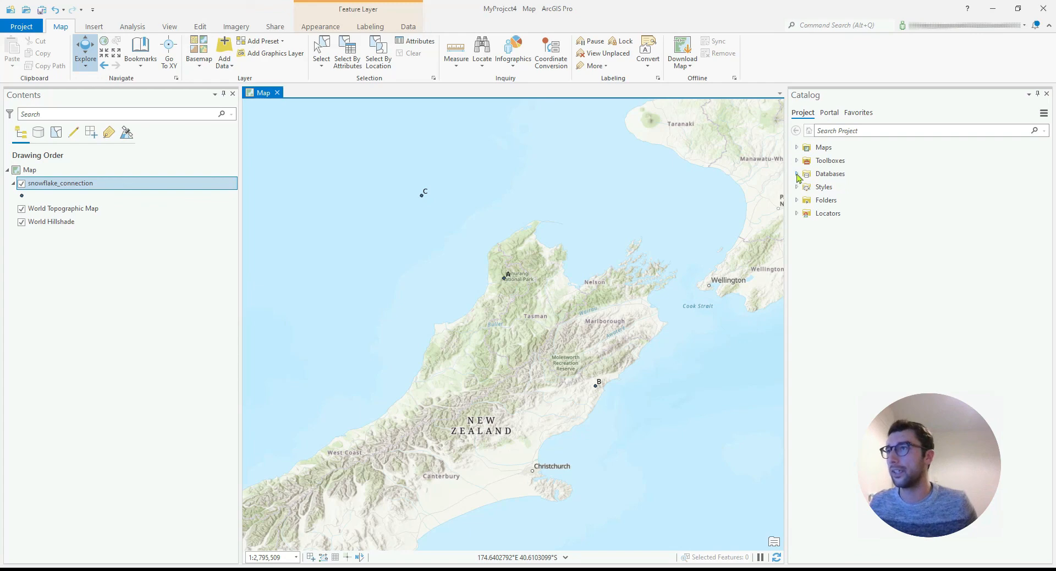
List the contents of the project's Snowflake.sde database connection and select the EXAMPLE_DATA.LOCATIONS.DEMO feature class.
left_click(797, 173)
left_click(816, 201)
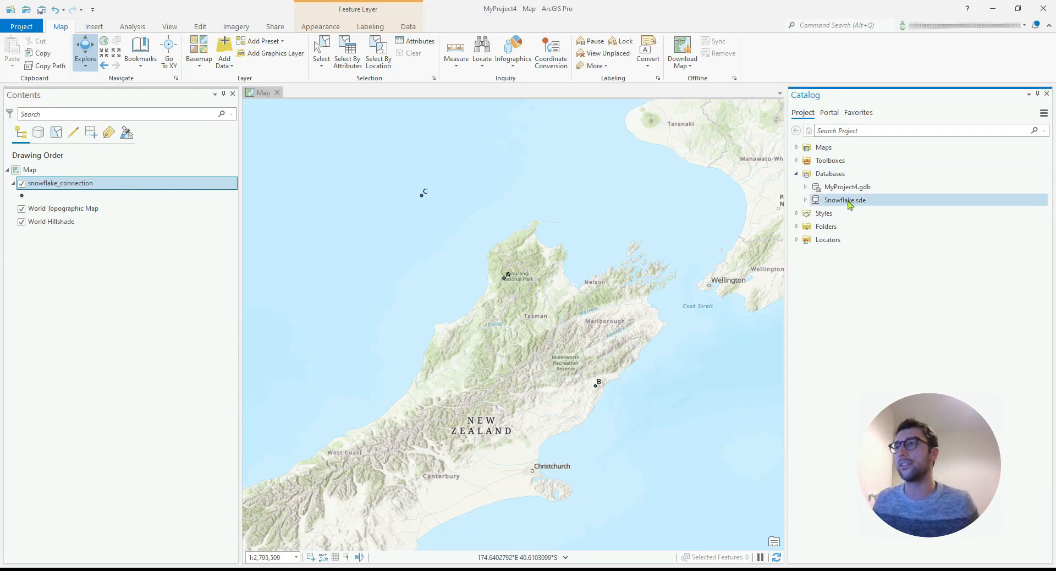
left_click(806, 200)
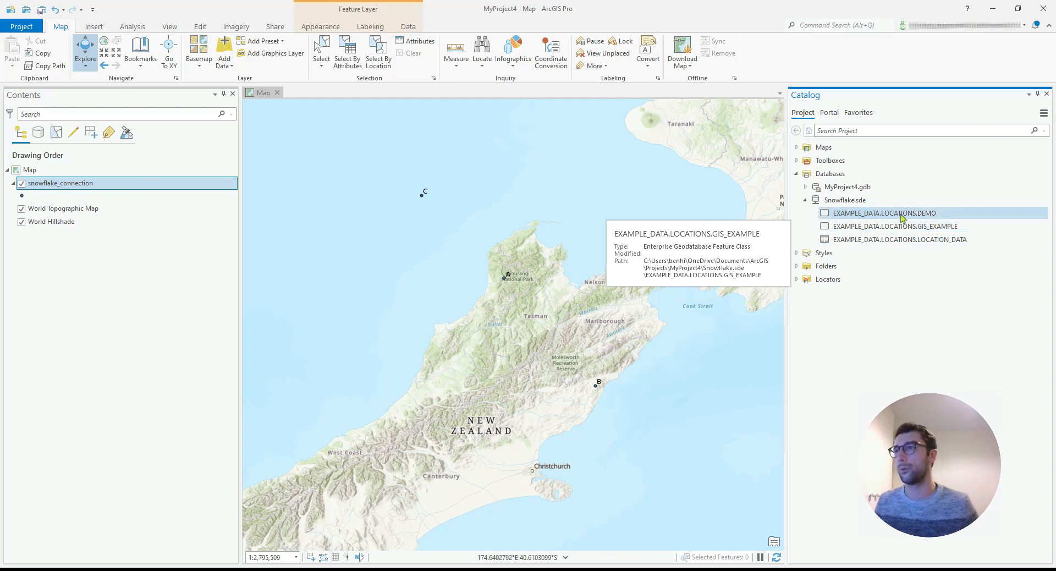
mouse_move(885, 213)
left_mouse_down()
mouse_move(525, 237)
mouse_move(872, 218)
left_mouse_up()
mouse_move(872, 218)
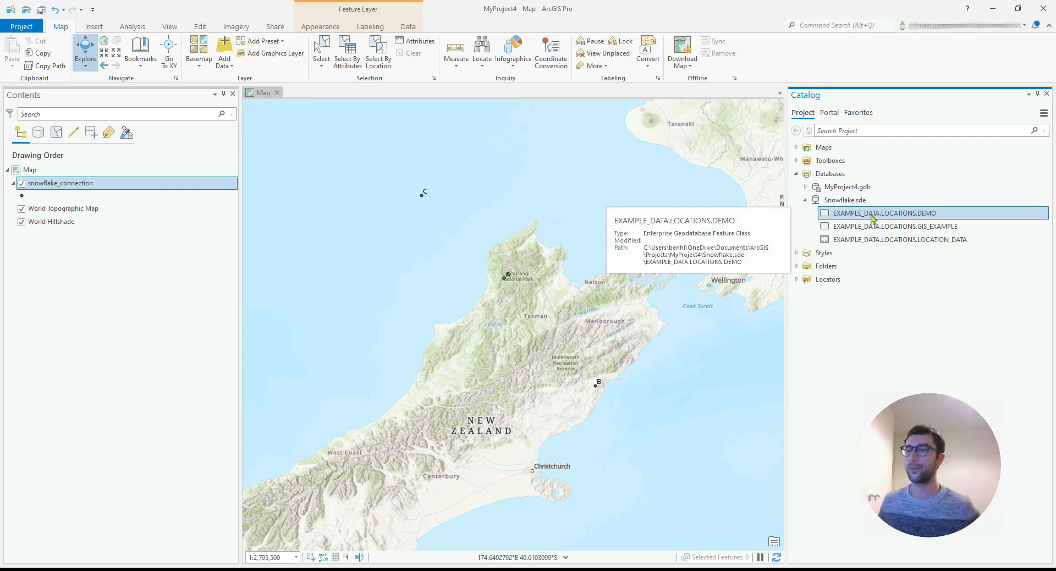